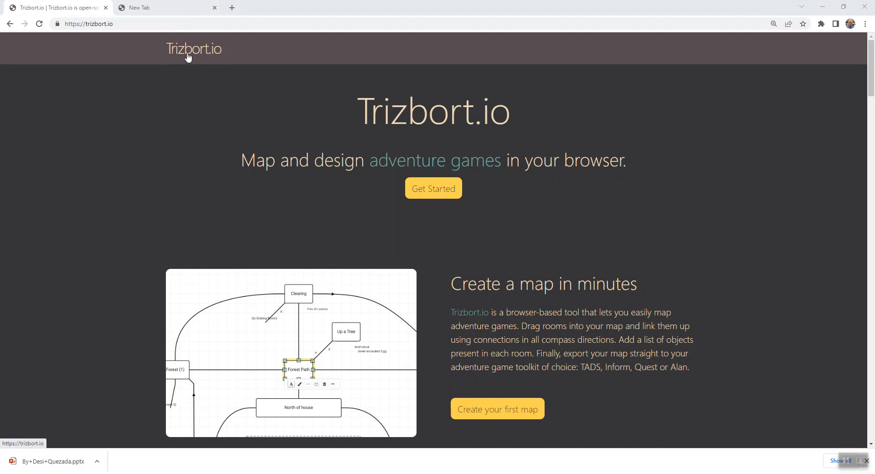
Open the map editor from the Trizbort.io home page and start a new map, erasing the existing contents
click(445, 187)
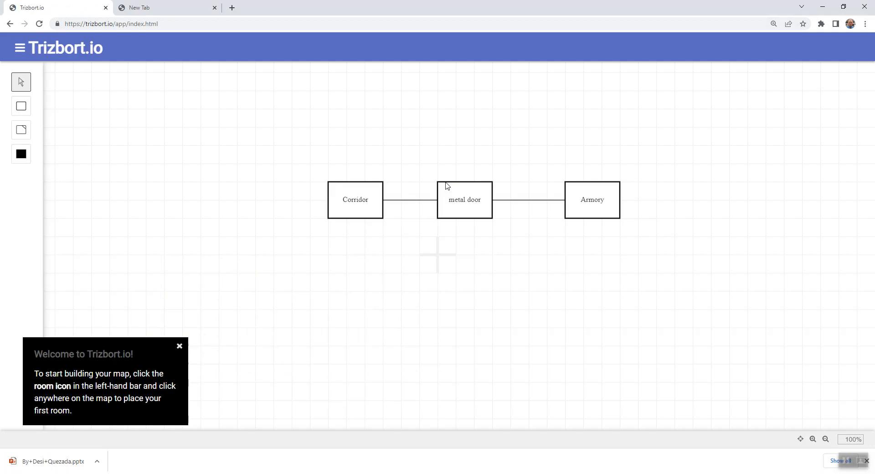
click(19, 47)
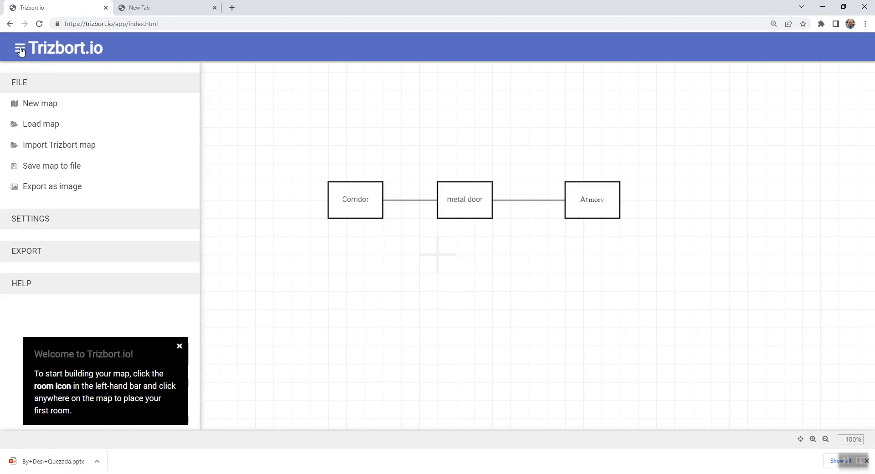
click(37, 105)
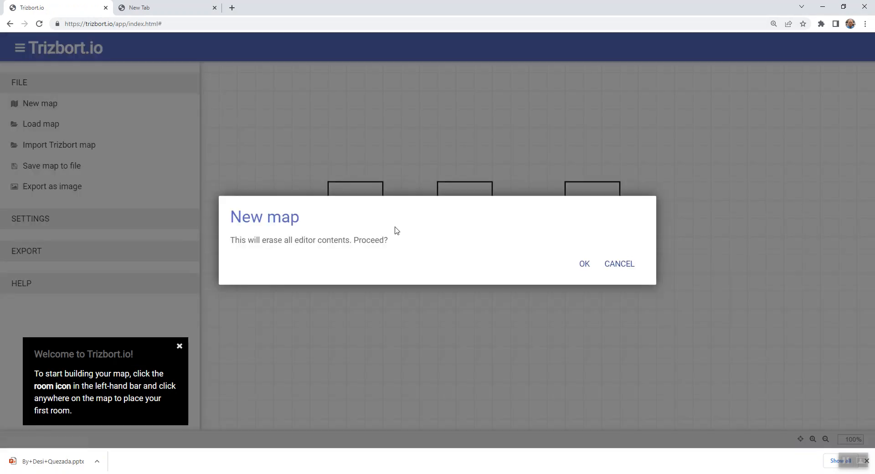
click(582, 266)
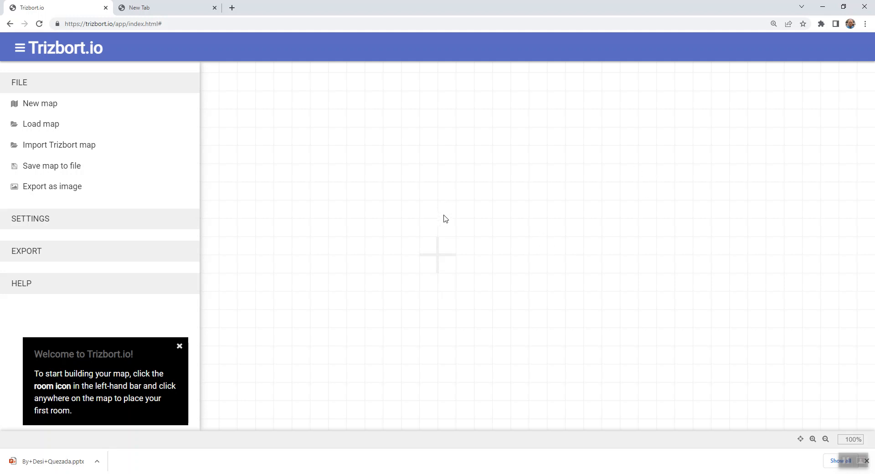
Place a room near the centre of the empty map
click(394, 242)
click(393, 242)
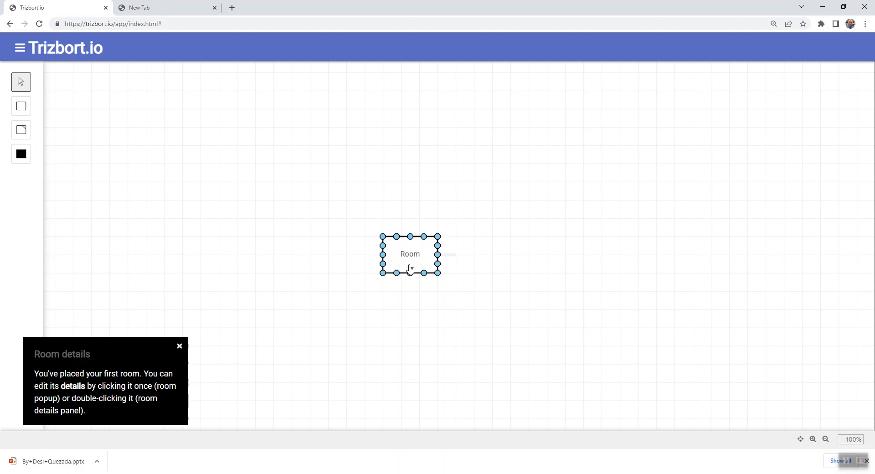
click(601, 318)
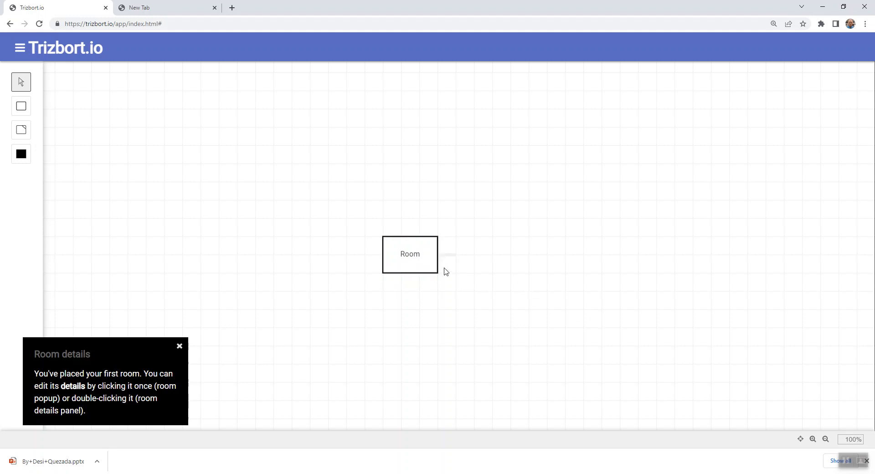
Name the room Castle Courtyard
click(394, 259)
double_click(419, 255)
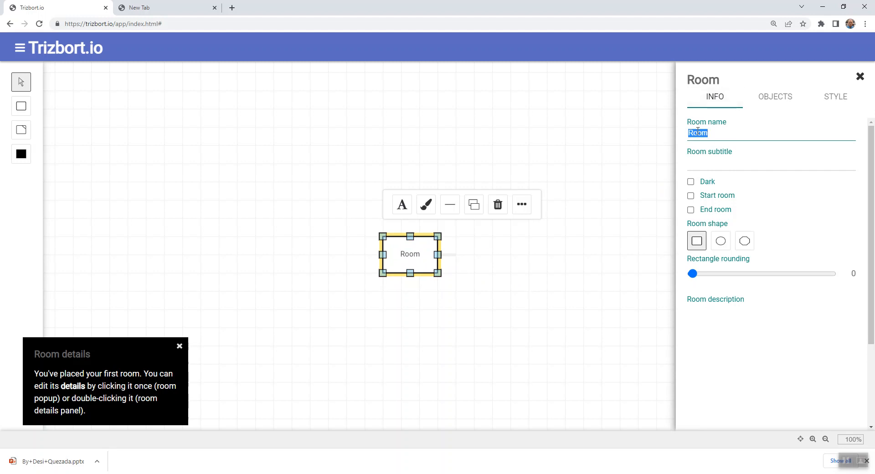
drag(737, 134, 678, 135)
text(Court)
key(BackSpace)
key(BackSpace)
key(BackSpace)
key(BackSpace)
text(astle Cout)
key(BackSpace)
text(rtyard)
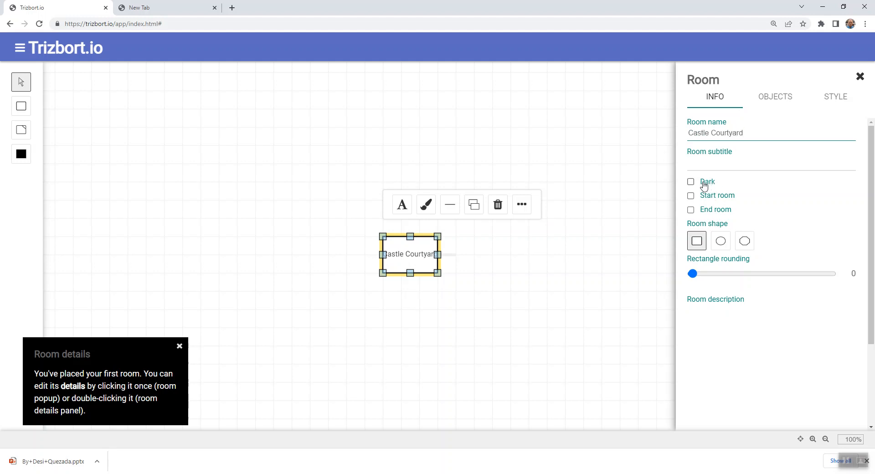
Mark the Castle Courtyard as the start room and remove that marking again
click(716, 197)
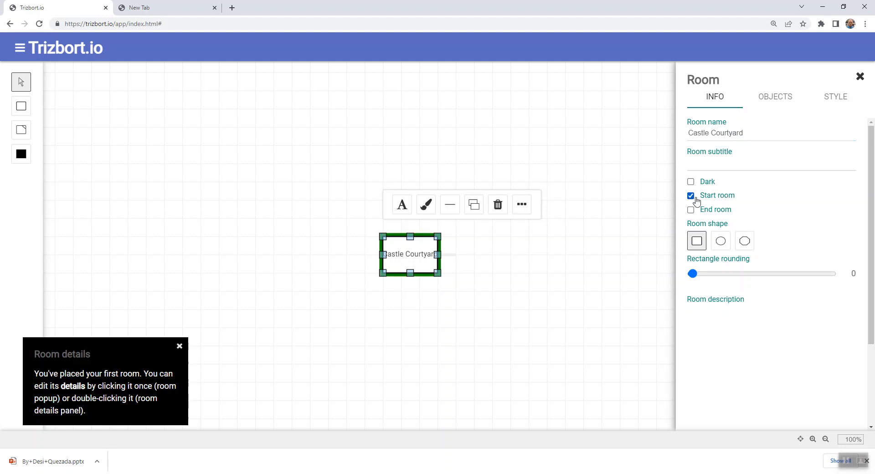
click(710, 201)
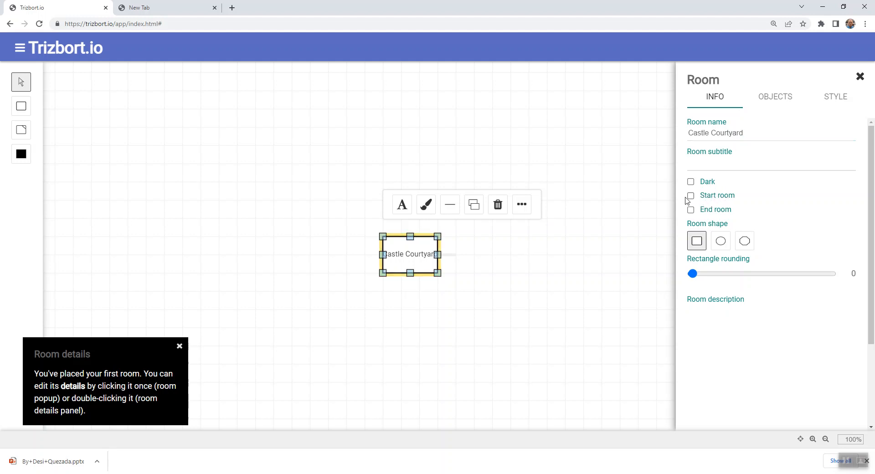
click(695, 162)
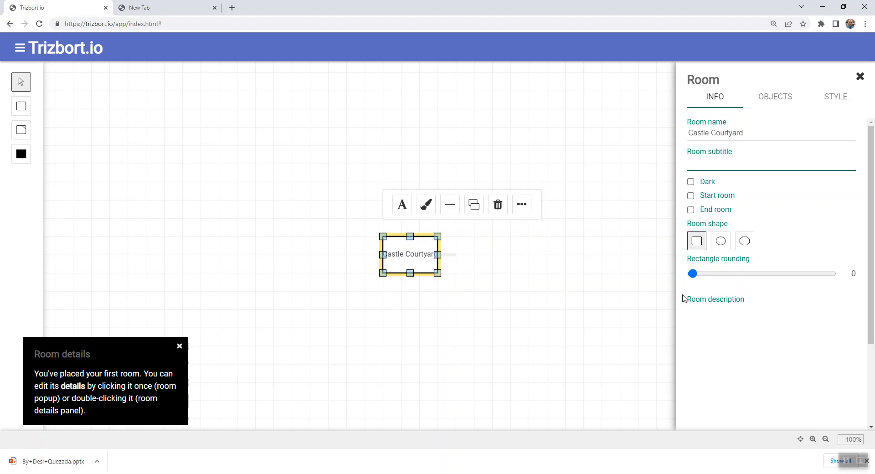
Close the room details and widen the Castle Courtyard room to about twice its width so the full name fits
click(506, 282)
click(422, 259)
drag(436, 272, 495, 279)
click(541, 255)
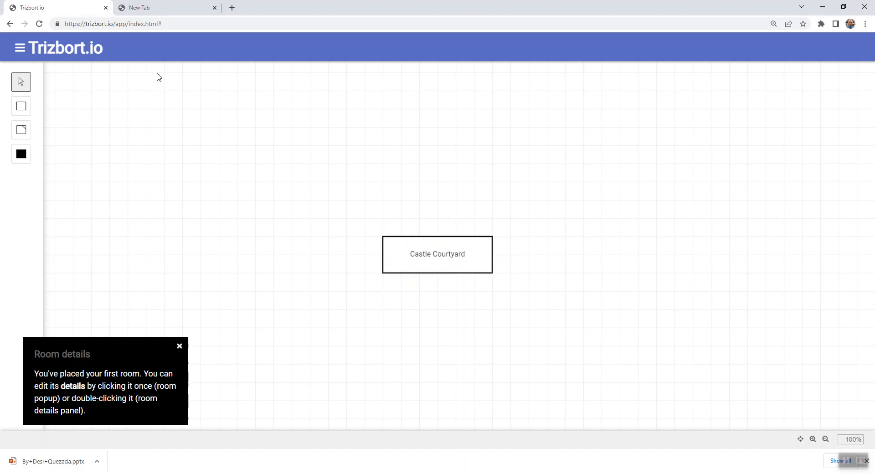
Open the map settings for editing the map title
click(20, 49)
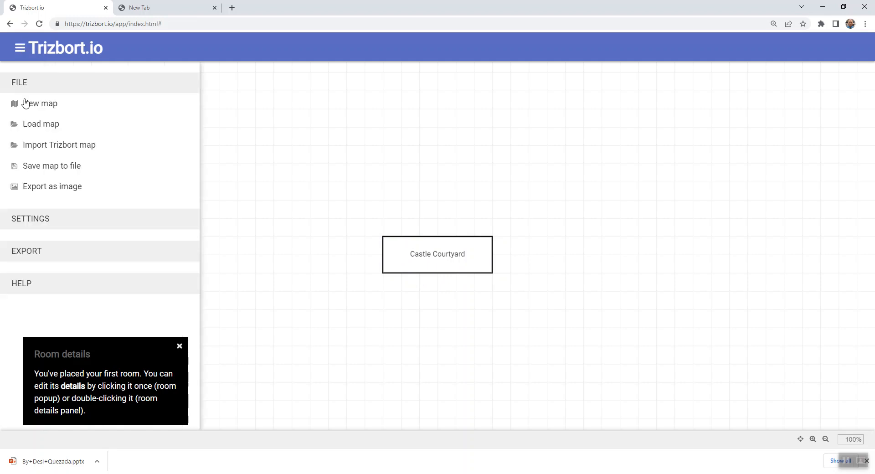
click(44, 221)
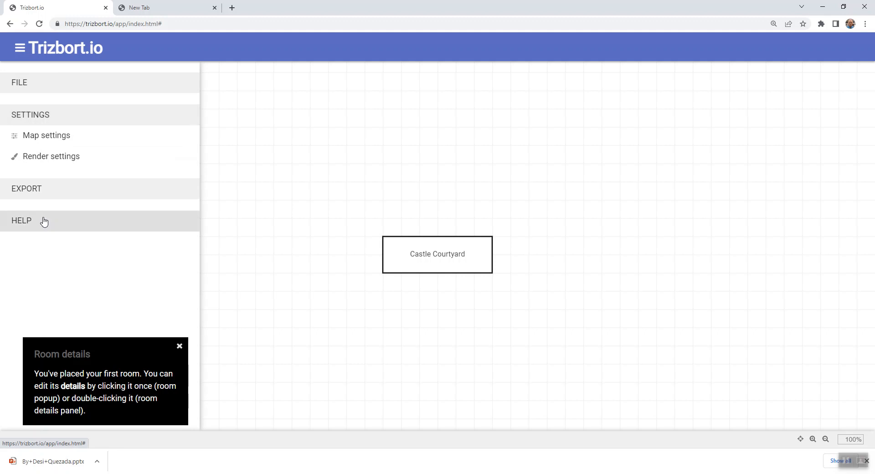
click(40, 139)
click(739, 137)
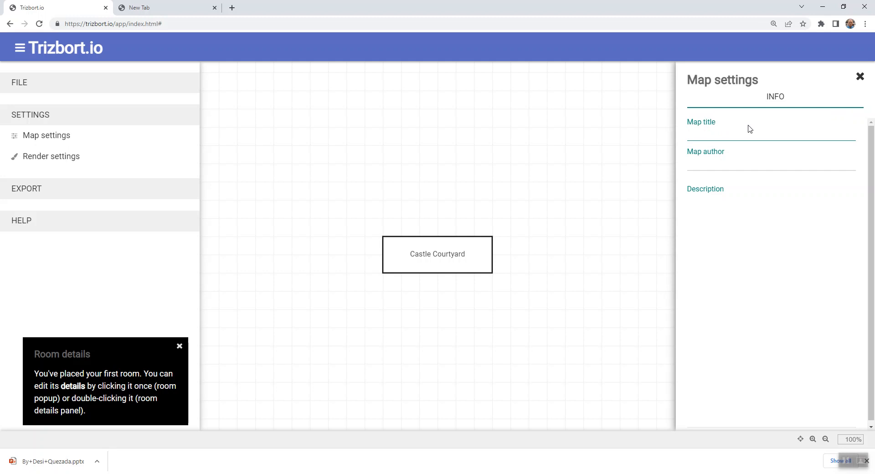
Enter King's Quest as the map title and clear it again
text(King's Quests)
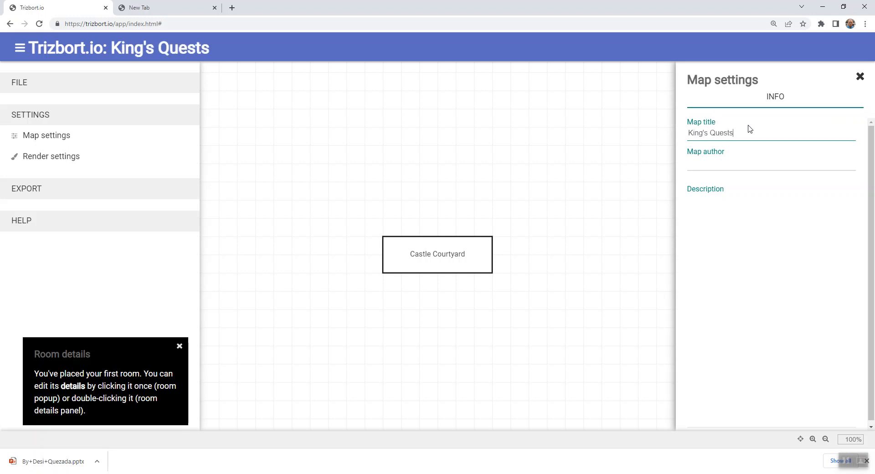
key(BackSpace)
key(shift+Left)
key(shift+Left)
key(shift+Left)
key(shift+Left)
key(shift+Left)
key(shift+Left)
key(shift+Left)
key(shift+Left)
key(shift+Left)
key(shift+Left)
key(shift+Left)
key(shift+Left)
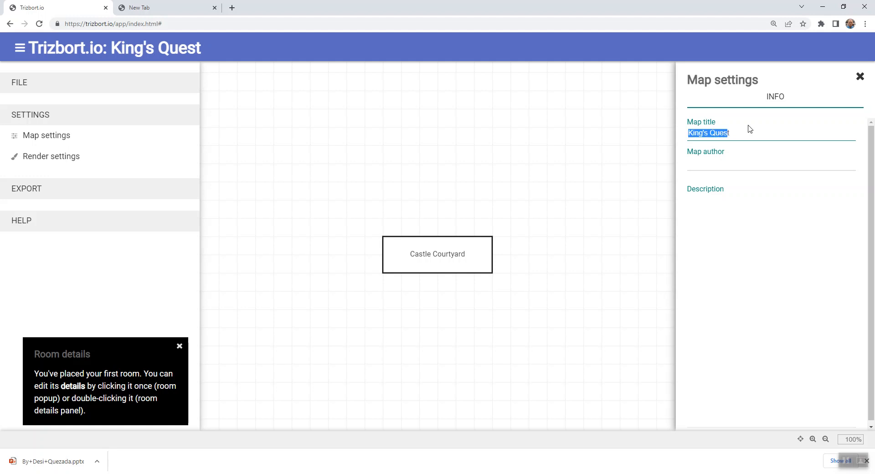
text(t)
key(BackSpace)
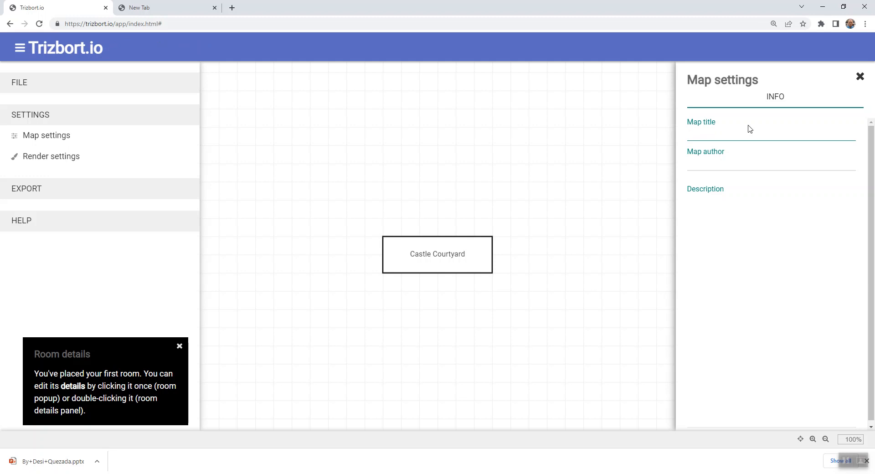
Set the map title to Treasure Hunt and enter the author's full name as the map author
text(Treasyu)
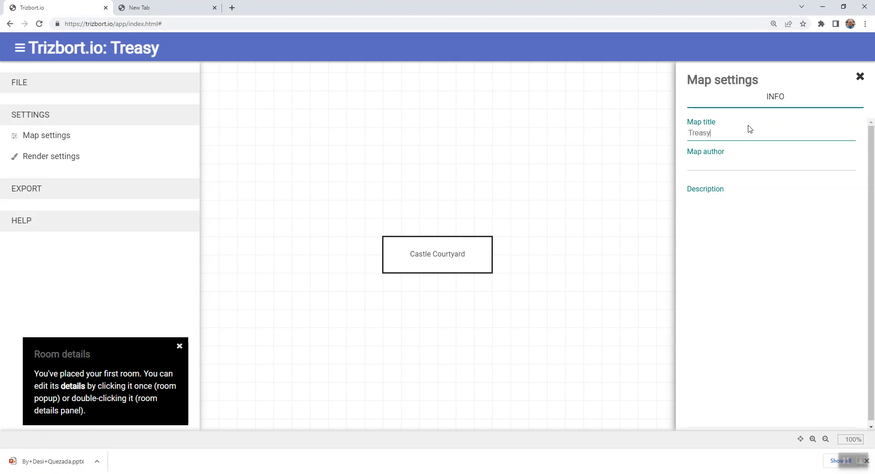
key(BackSpace)
key(BackSpace)
text(ure Hunt)
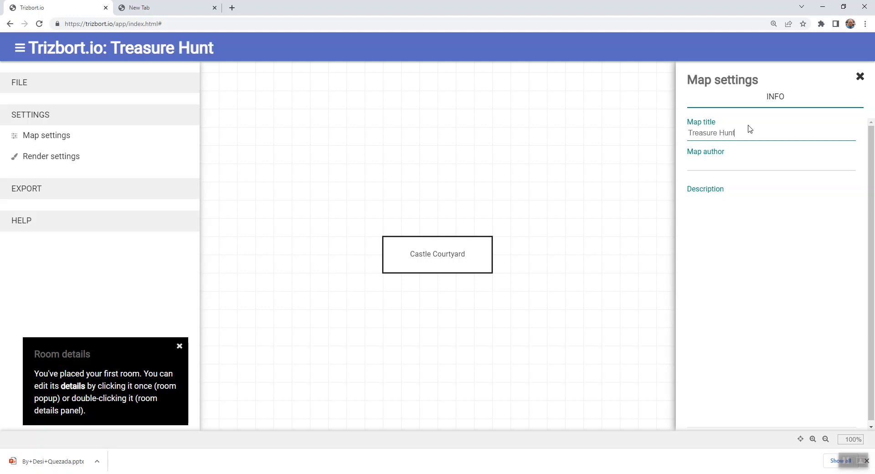
click(722, 157)
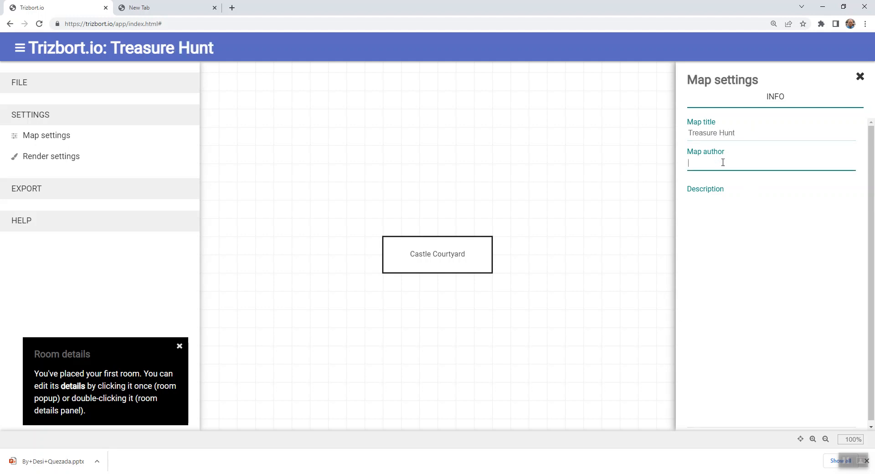
text(Evan Wright)
Set the map description to "Welcome to Treasure Hunt!" and close the map settings
click(719, 279)
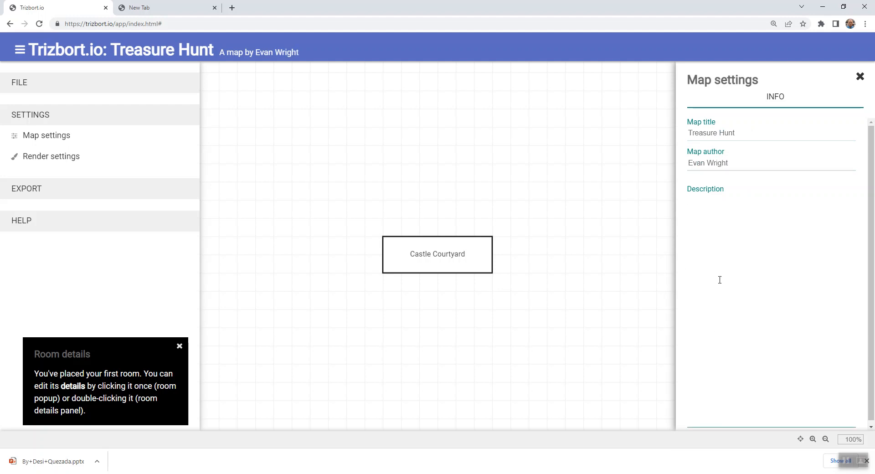
text(Welcome to)
text(Treasure Hin)
key(BackSpace)
key(BackSpace)
text(unt)
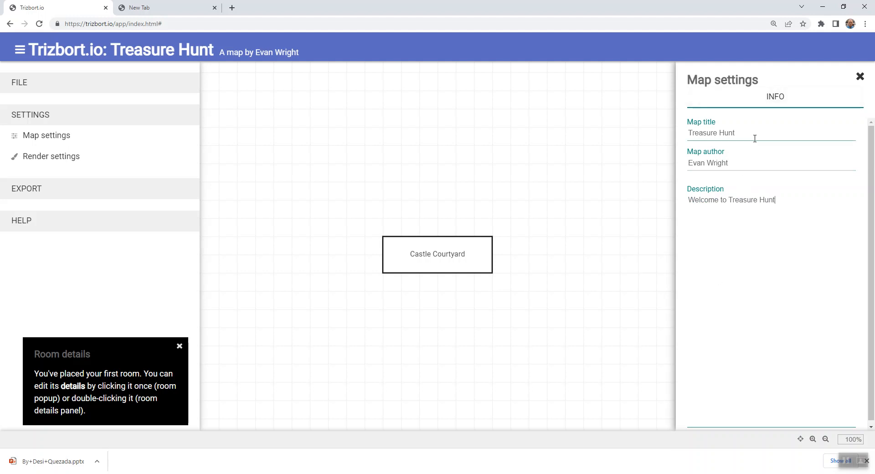
drag(738, 136, 683, 135)
drag(748, 162, 688, 165)
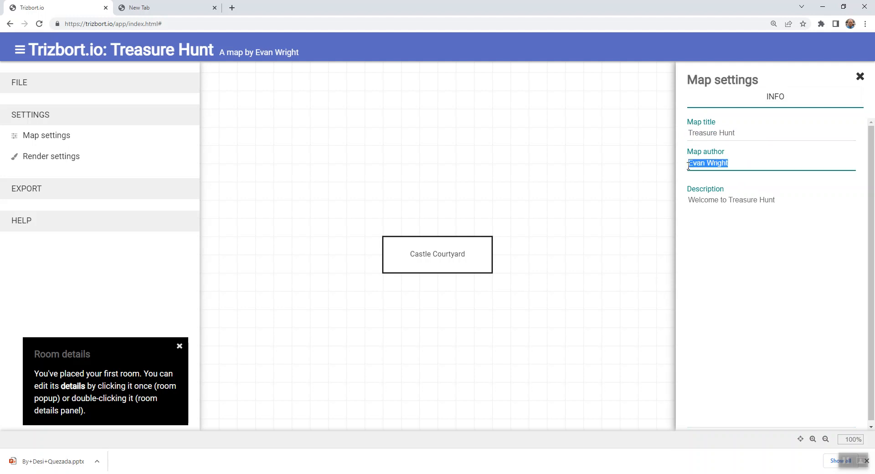
drag(785, 200, 698, 200)
click(729, 221)
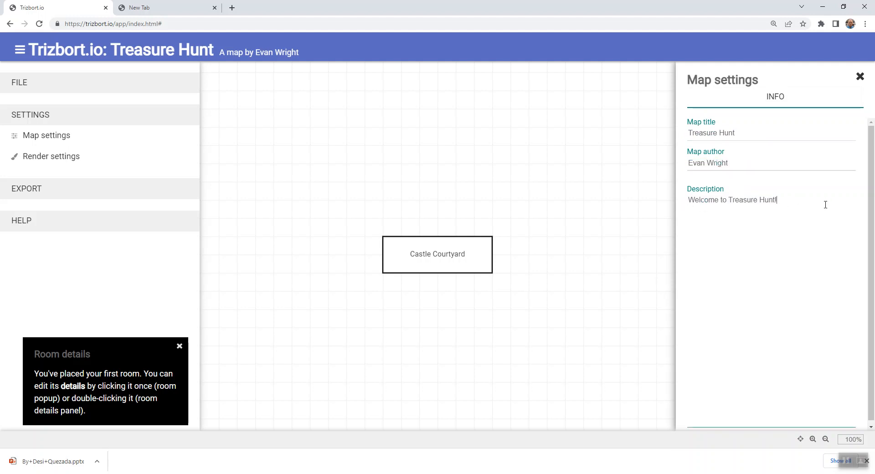
click(616, 277)
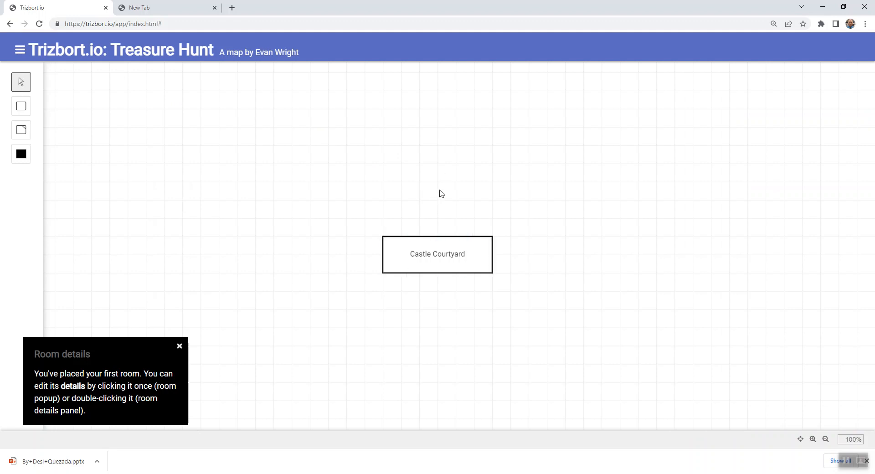
Add a second room directly above the Castle Courtyard and widen it to match that room's width
double_click(424, 142)
drag(441, 154, 419, 193)
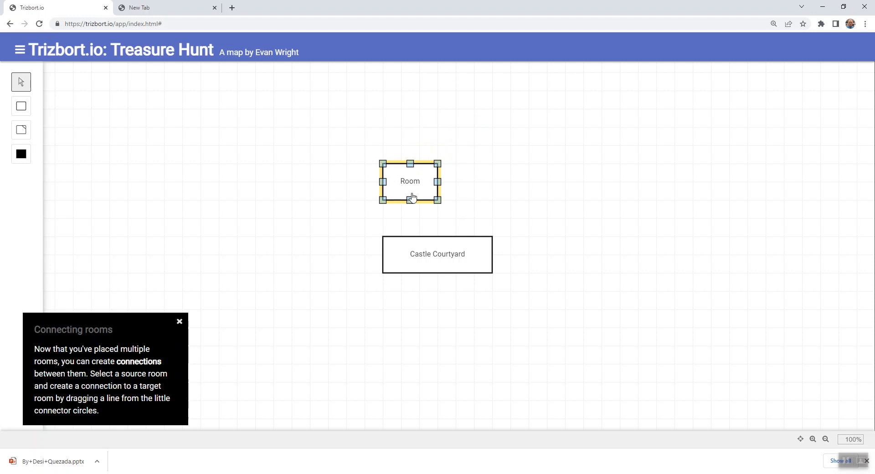
drag(436, 182, 499, 187)
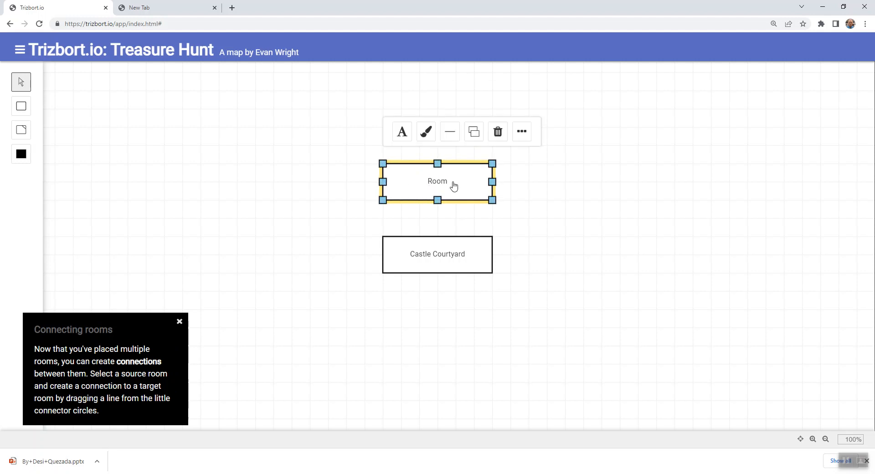
Name the upper room Great Hall and close its details
double_click(421, 184)
text(Great Hall)
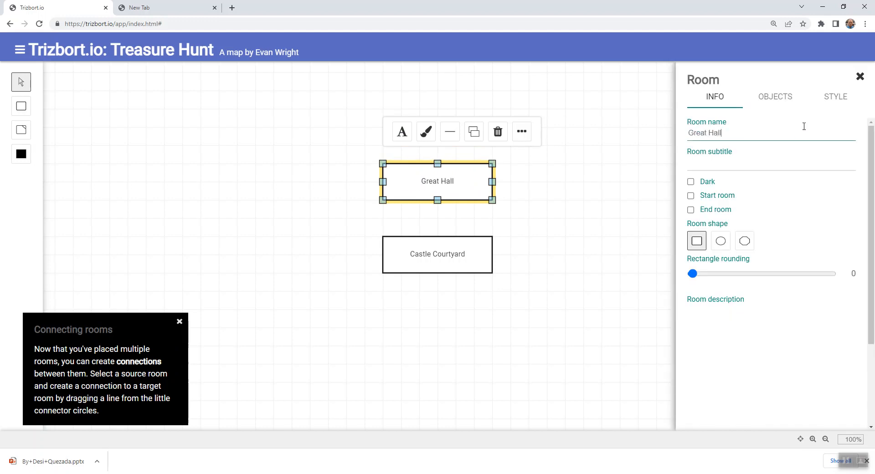
click(590, 245)
Connect the bottom centre of the Great Hall to the top centre of the Castle Courtyard
mouse_move(440, 190)
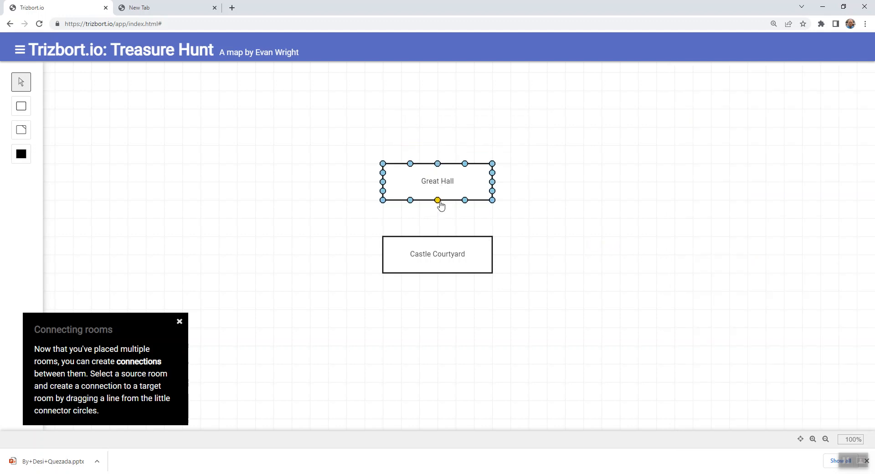
drag(437, 201, 437, 237)
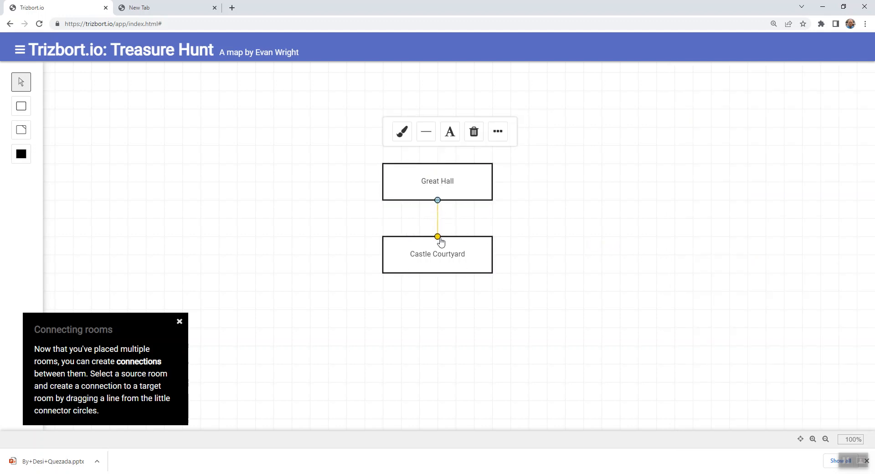
click(446, 318)
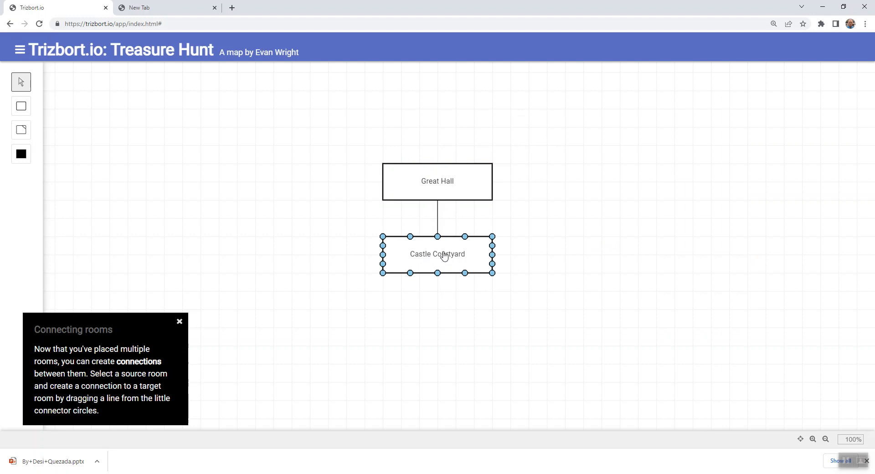
Move the Castle Courtyard room up towards the Great Hall and back to its original place
mouse_move(450, 199)
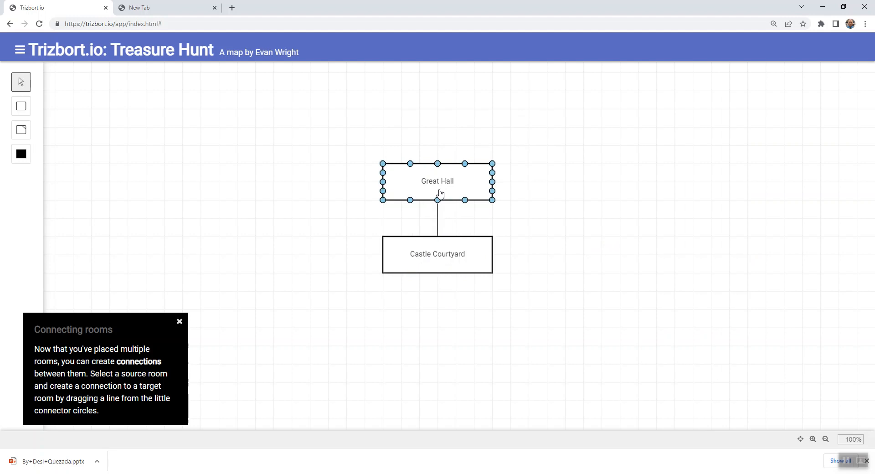
mouse_move(442, 242)
click(442, 261)
mouse_move(442, 261)
mouse_down()
mouse_move(404, 243)
mouse_move(448, 252)
mouse_up()
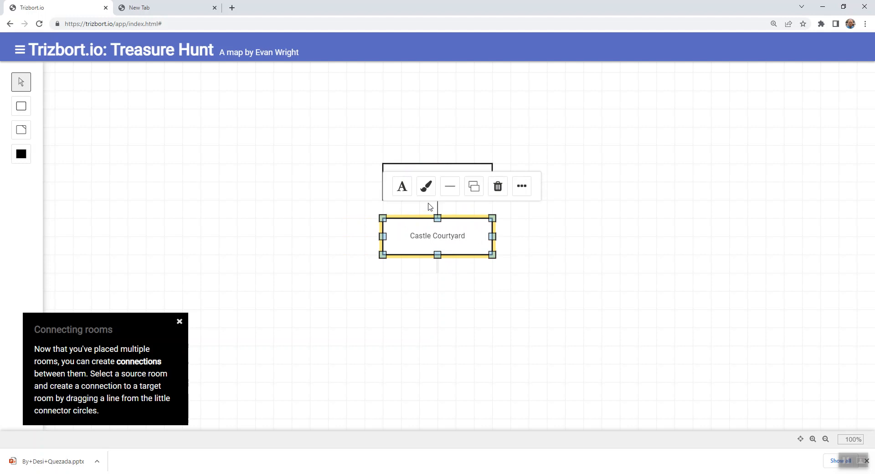
click(551, 142)
mouse_move(462, 166)
mouse_down()
mouse_move(453, 182)
mouse_move(466, 164)
mouse_move(461, 182)
mouse_up()
drag(441, 238, 444, 258)
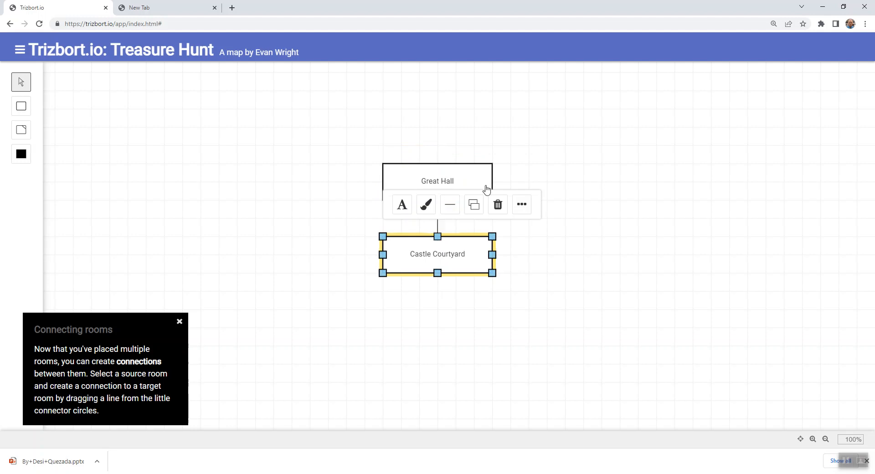
Add a room directly below the Castle Courtyard, widened to match it, and name the new room Stable
click(611, 231)
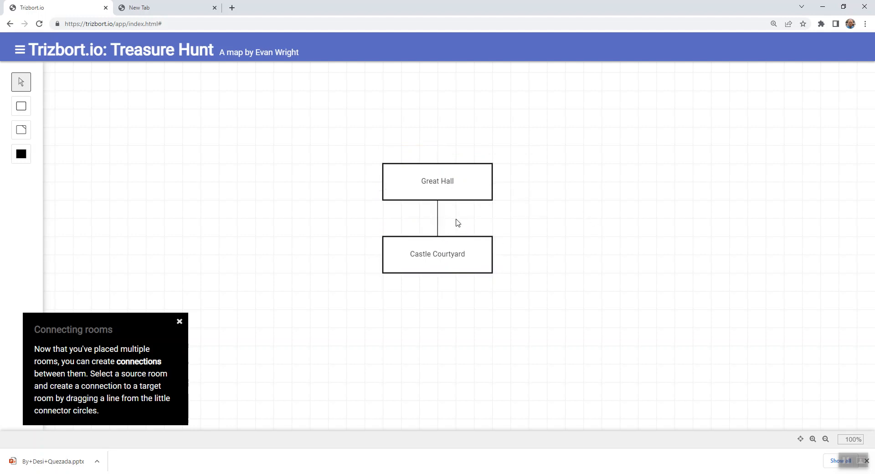
key(r)
drag(451, 324, 493, 313)
double_click(458, 309)
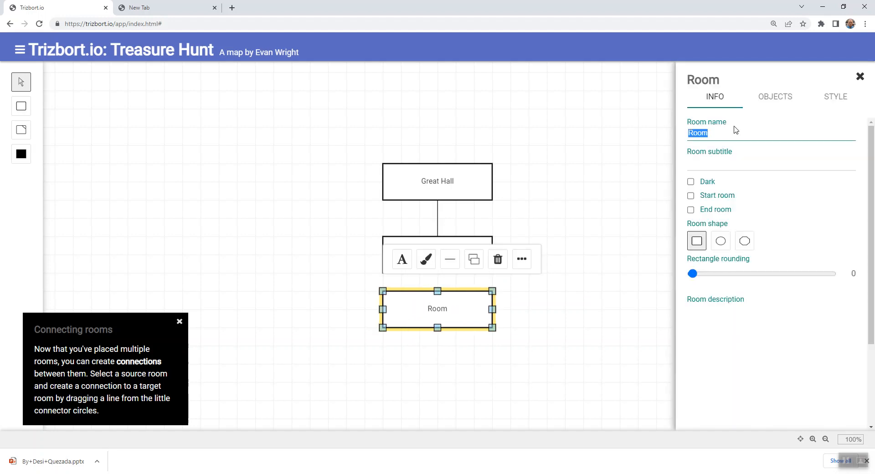
text(Stable)
click(631, 328)
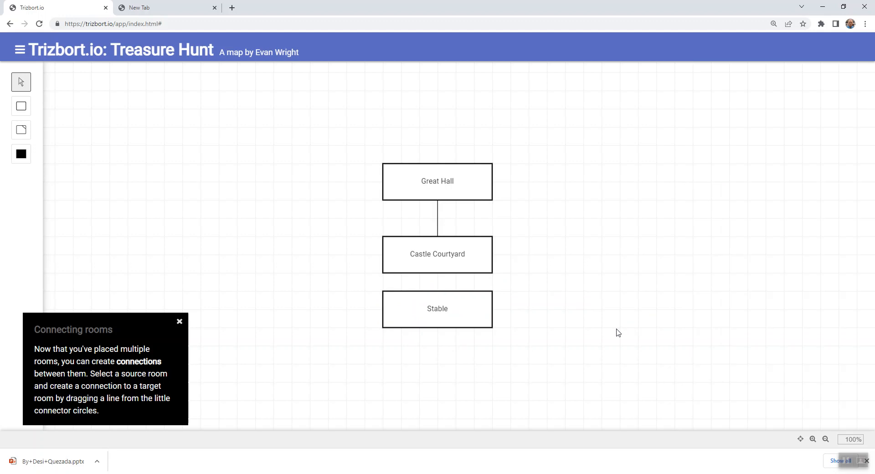
Add an object named horse to the Stable room
double_click(461, 319)
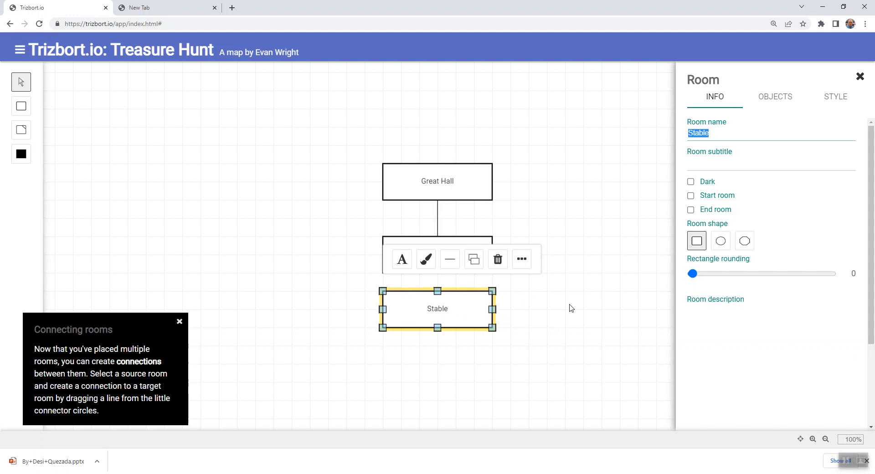
click(782, 100)
click(829, 159)
drag(816, 143, 695, 151)
text(horse)
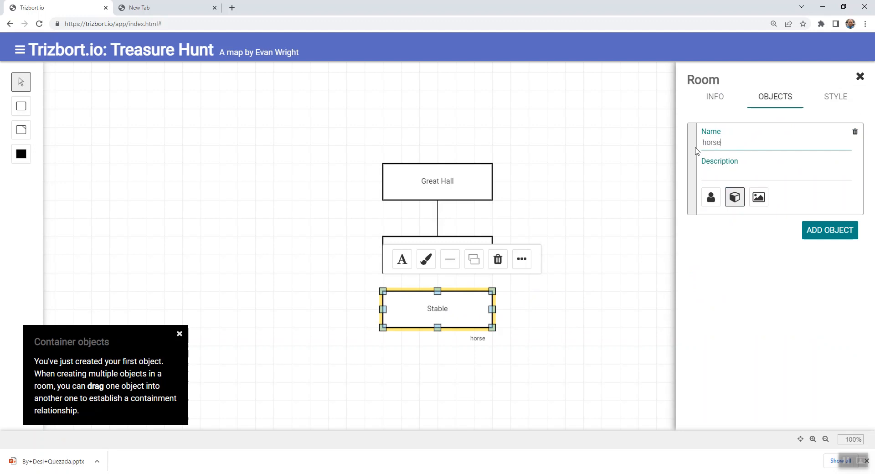
Give the horse object the description "This the king's trusty steed."
click(740, 173)
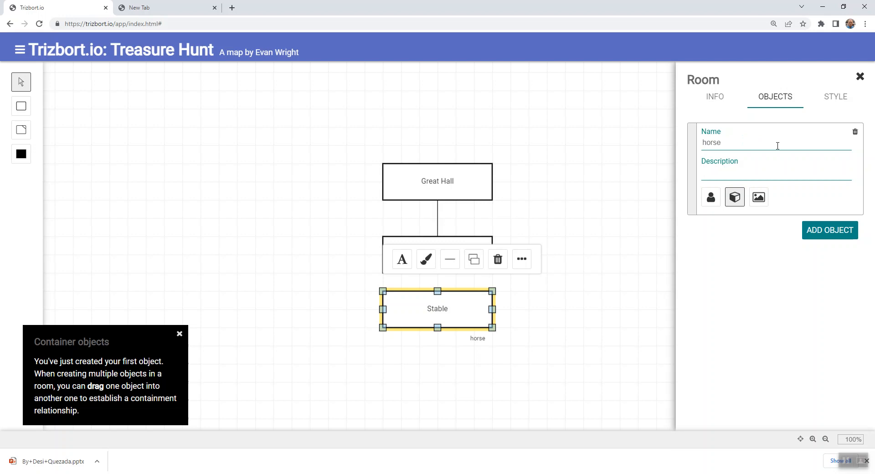
text(is the king)
text('s trsu)
text(usty)
text(red)
key(BackSpace)
key(BackSpace)
key(BackSpace)
text(eed.)
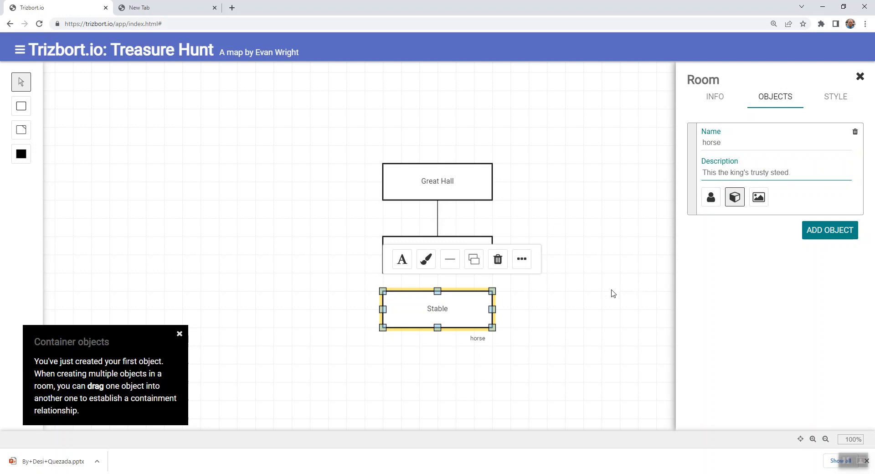
Add a second object named haystack to the Stable and close the room's details
click(813, 235)
drag(750, 240, 691, 246)
text(hay)
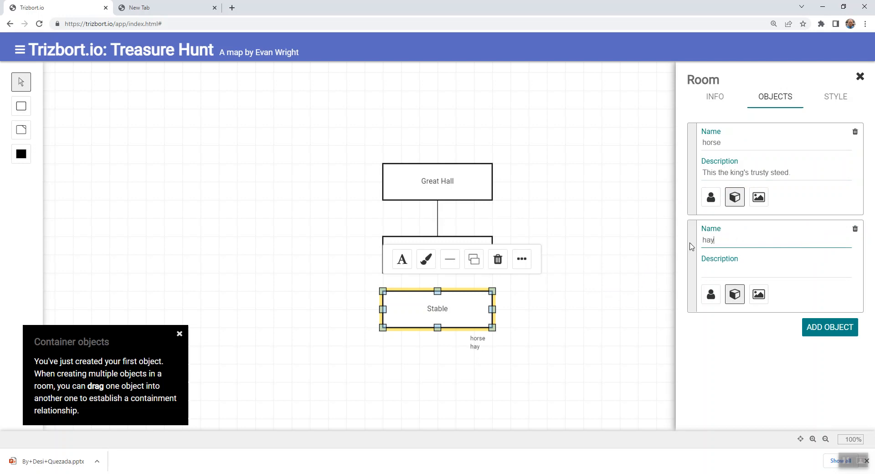
text(stack)
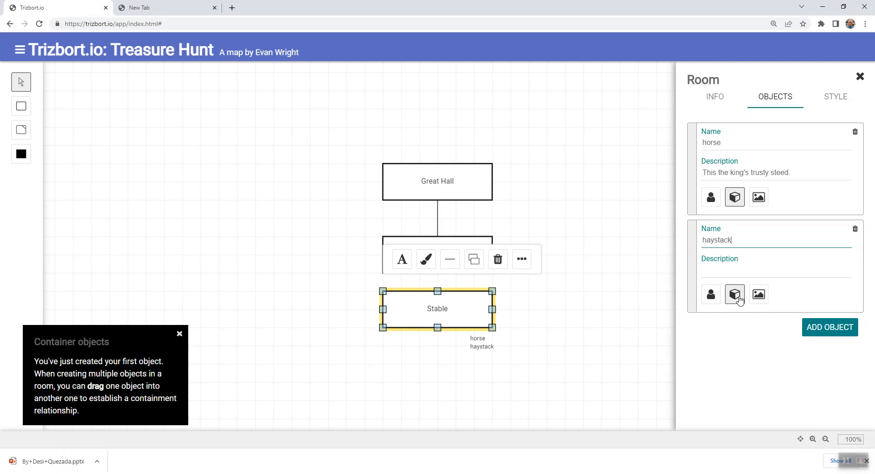
click(587, 350)
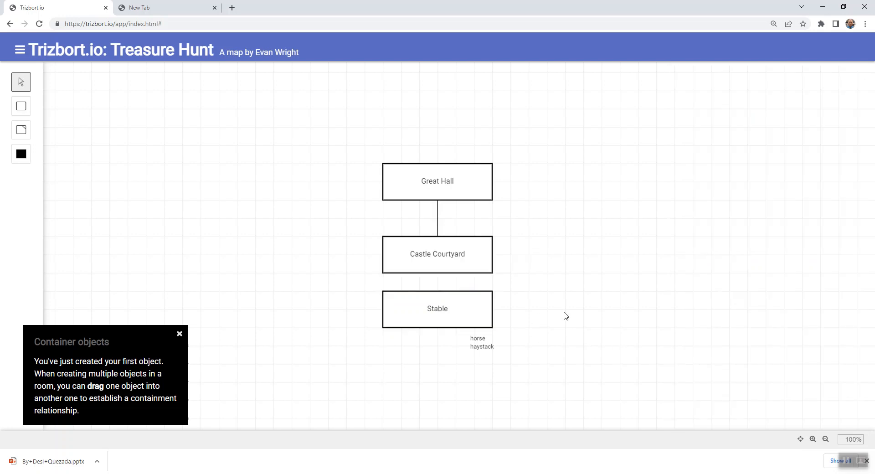
Connect the bottom centre of the Castle Courtyard to the top centre of the Stable
click(487, 311)
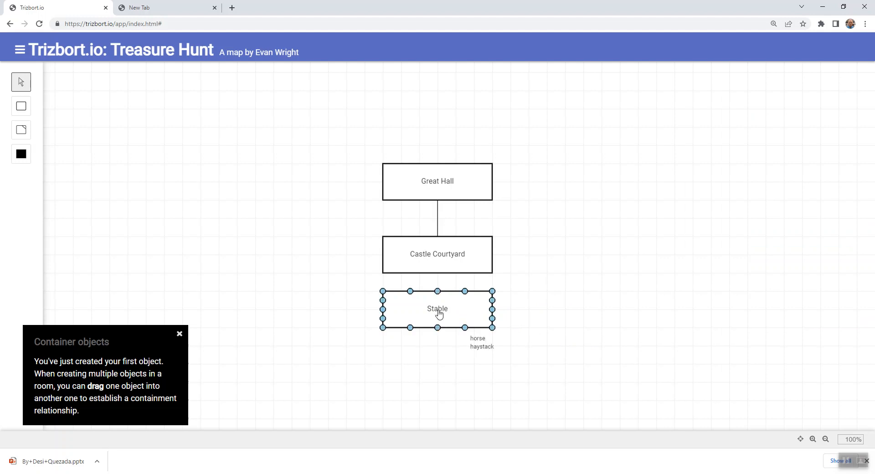
drag(438, 273, 437, 293)
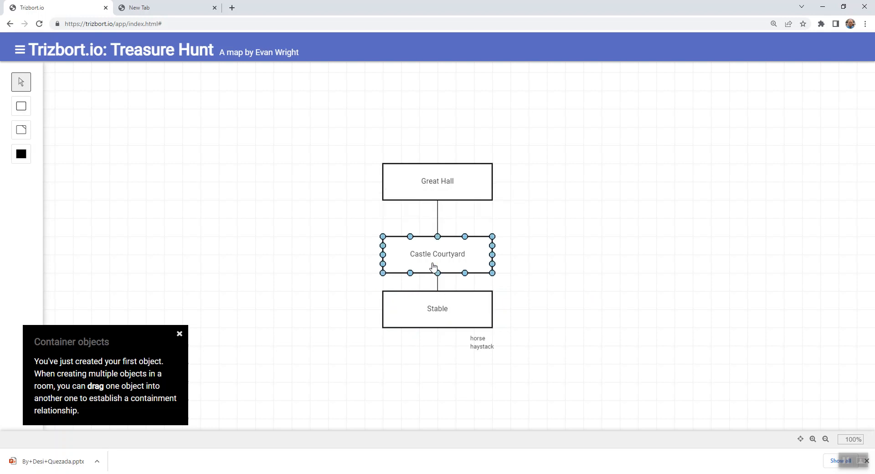
Enter the Stable room's description "This is a stable which has space for several horses. To the north is a courtyard." and close its details
double_click(445, 305)
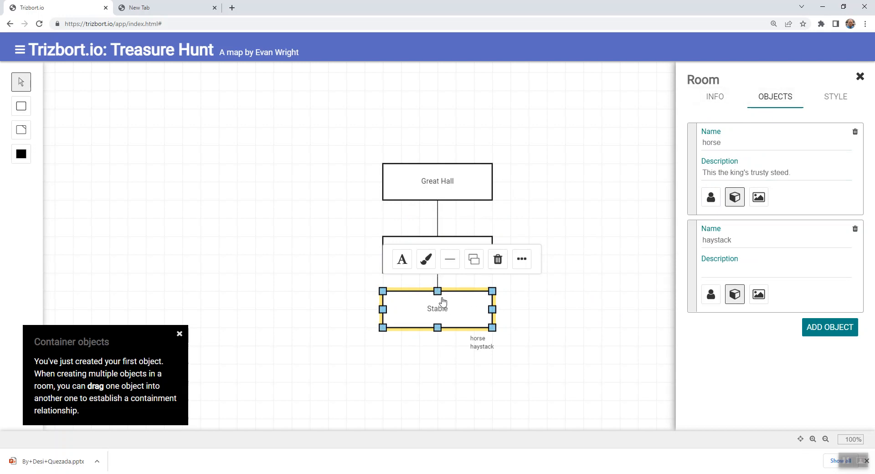
click(714, 97)
click(706, 316)
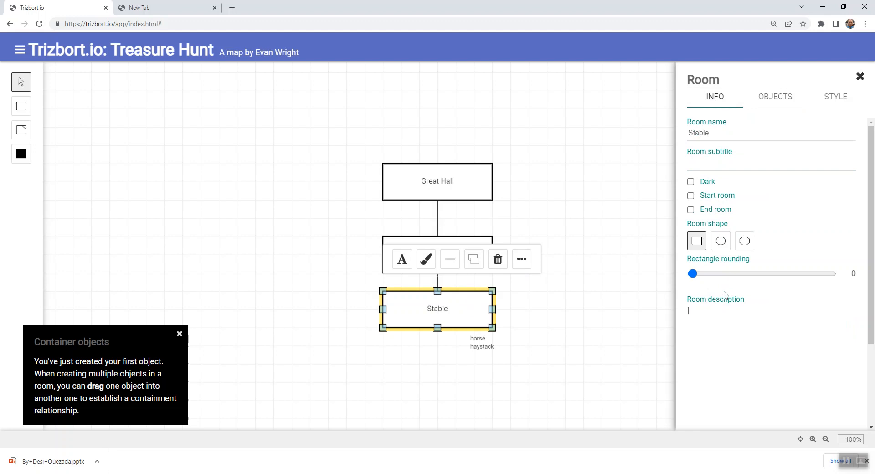
text(This is a stable which space for several hourse)
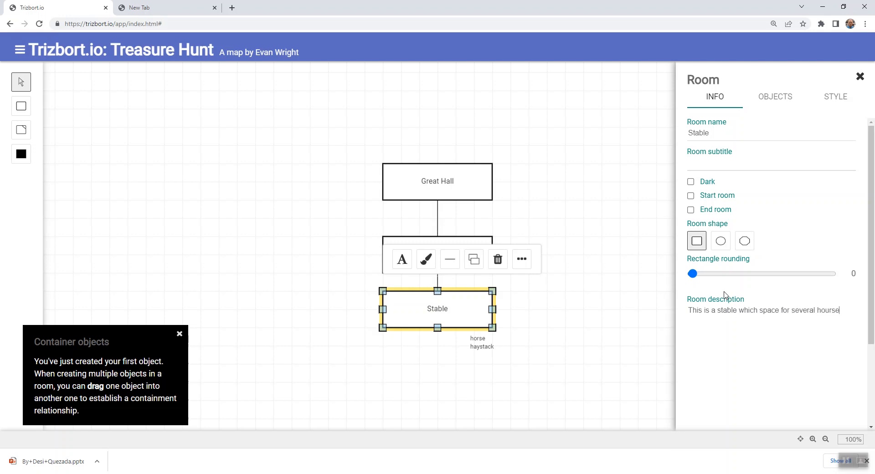
key(BackSpace)
text(rse)
text(s. To th)
text(e north is the )
text(cou)
key(BackSpace)
key(BackSpace)
key(BackSpace)
text(courtyard.)
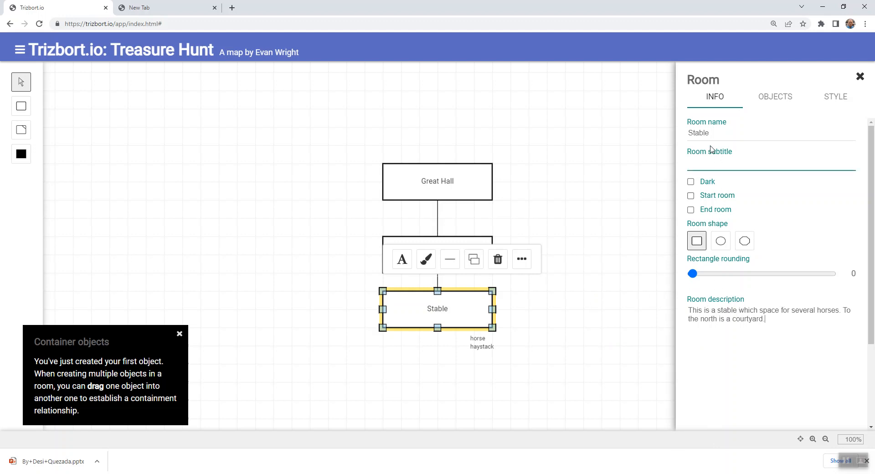
click(759, 312)
text(has)
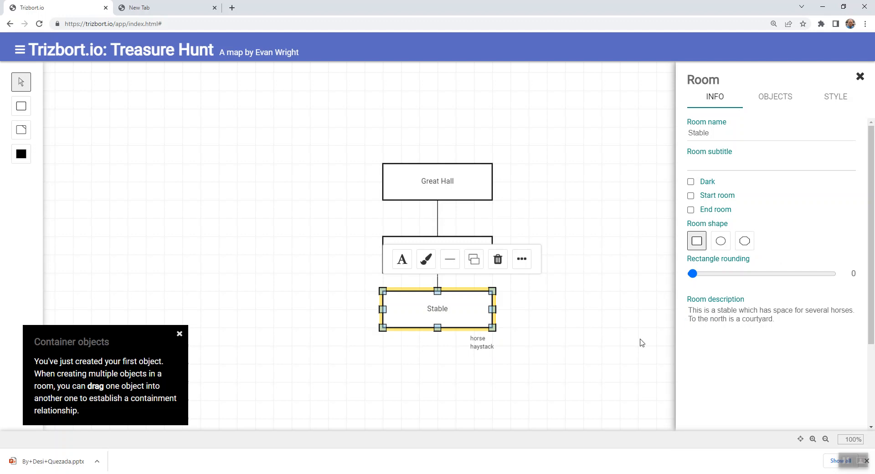
click(775, 101)
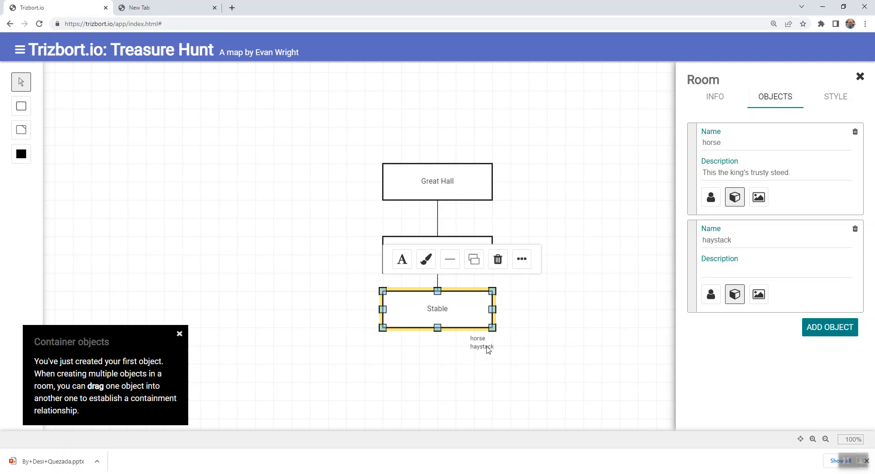
click(549, 351)
Move the Castle Courtyard room up closer to the Great Hall and deselect it
click(439, 251)
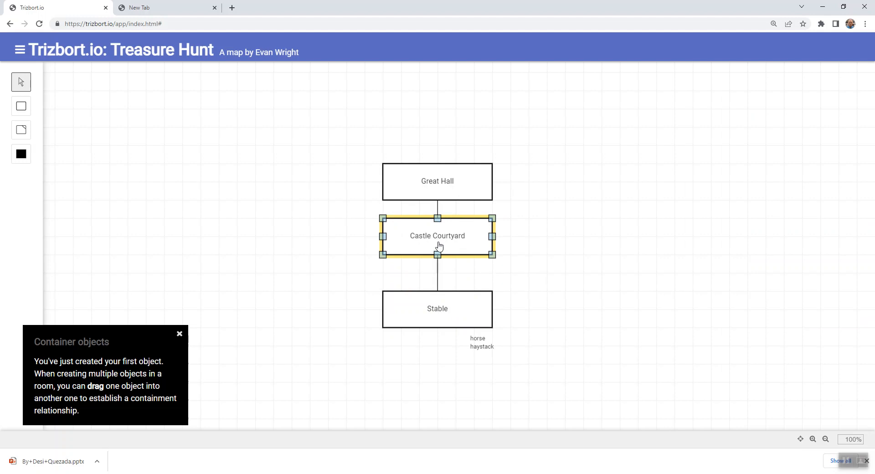
drag(438, 256, 442, 242)
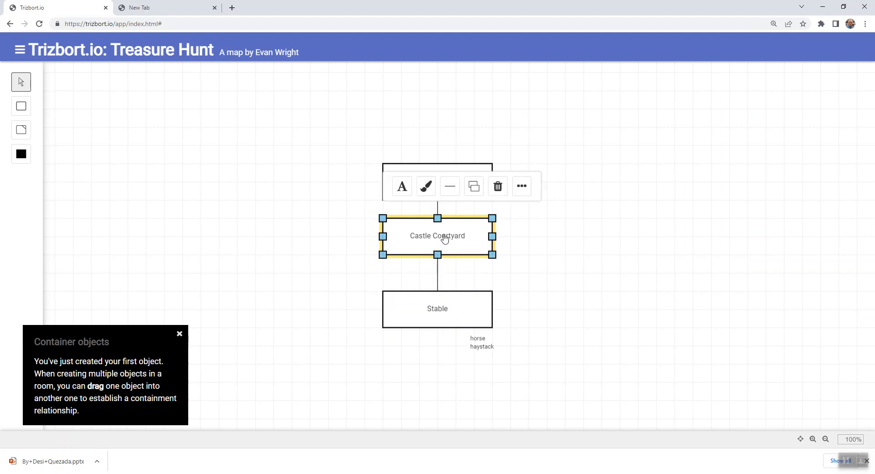
click(601, 212)
Add an object named throne to the Great Hall
double_click(457, 184)
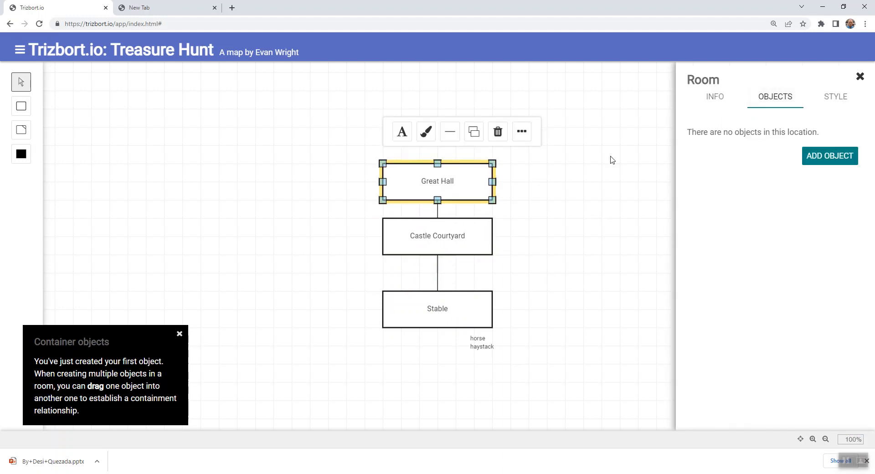
click(830, 155)
drag(734, 144, 679, 142)
text(throne)
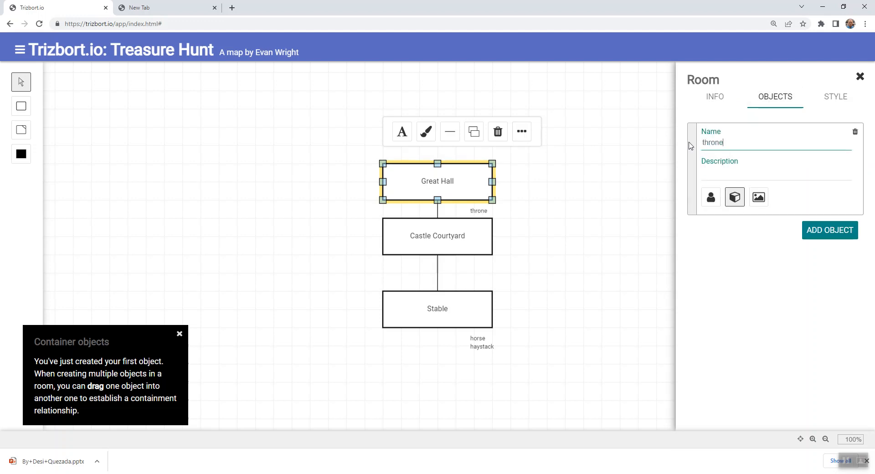
Describe the throne as "The ornate throne is made from fine word and decorated with gold leaf." and close the room's details
click(721, 172)
text(This)
key(BackSpace)
key(BackSpace)
key(BackSpace)
text(e)
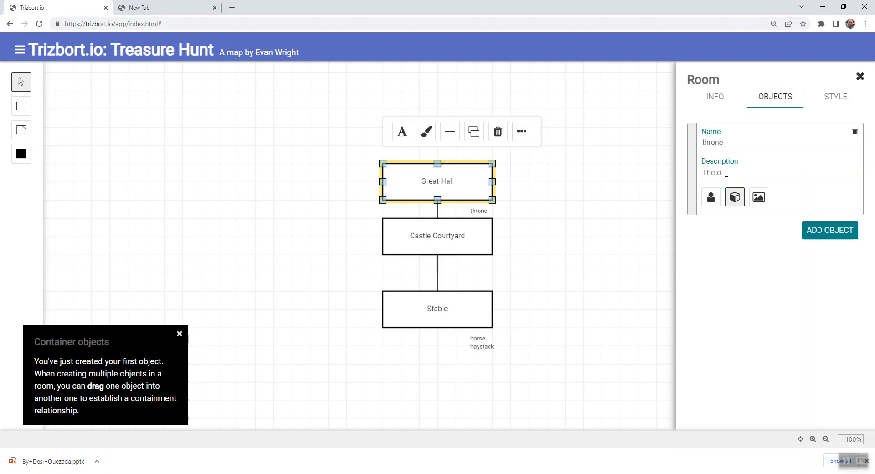
text( ornate th)
text(wood an)
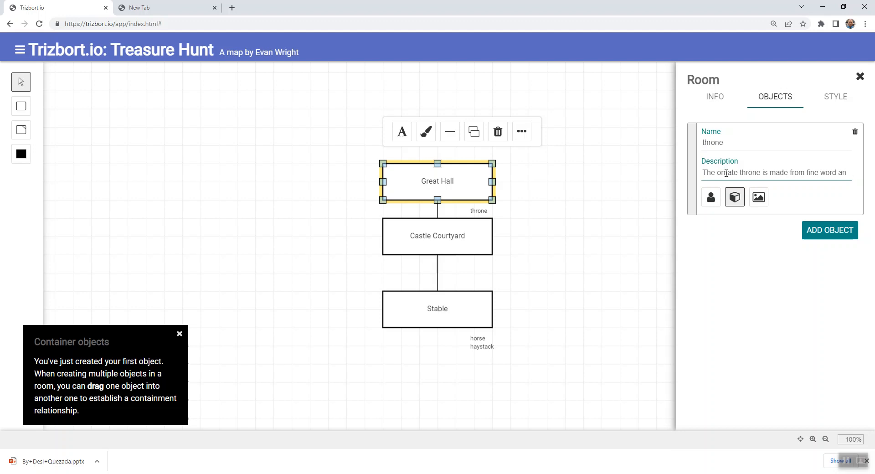
text( dencru)
key(BackSpace)
key(BackSpace)
key(BackSpace)
key(BackSpace)
key(BackSpace)
text(decorated with gold leaf.)
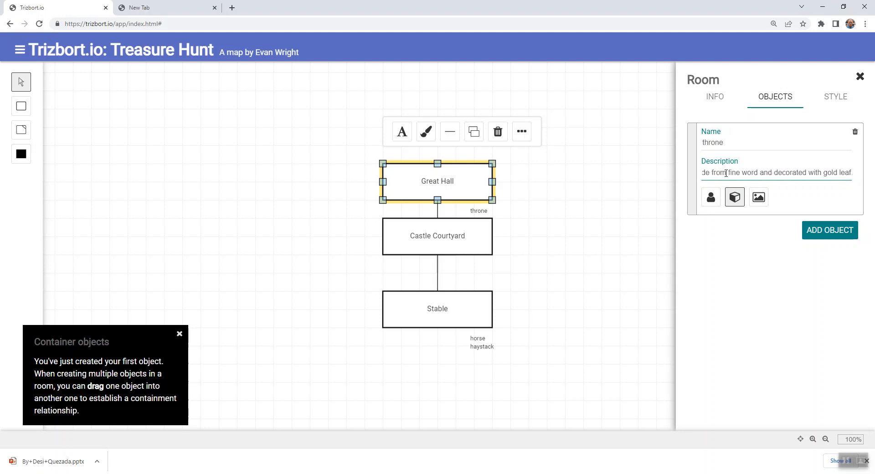
click(657, 193)
Move the Castle Courtyard back down towards the Stable and select the Great Hall
drag(454, 237, 455, 258)
click(454, 180)
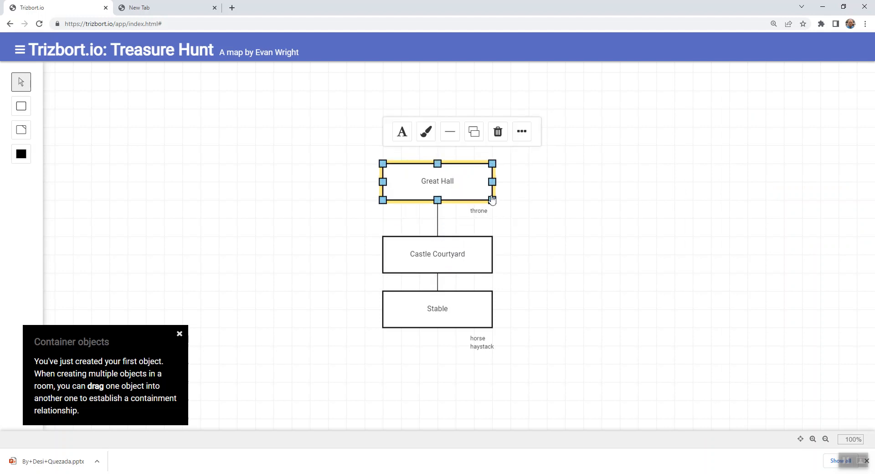
Add a second Great Hall object named king with the description "The king looks regal in his fine robes." and close the room's details
double_click(463, 190)
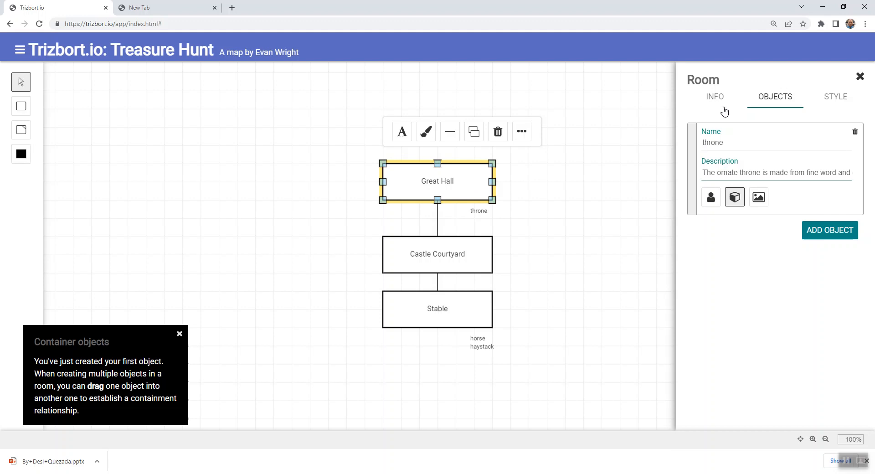
click(827, 233)
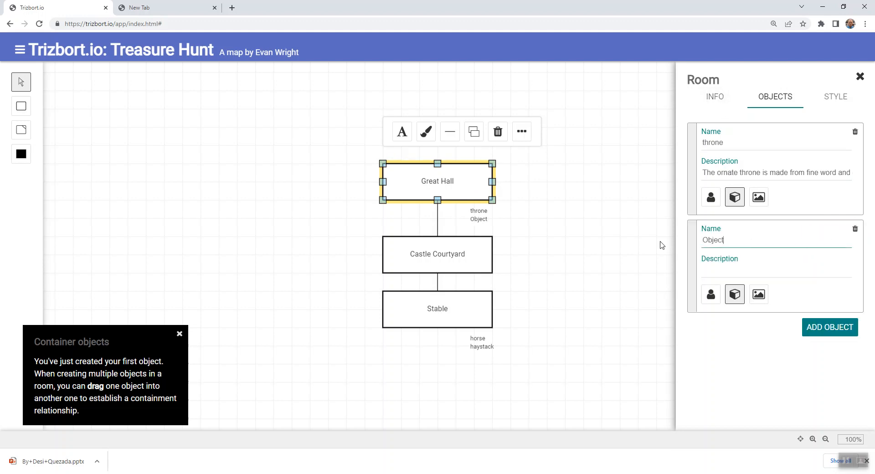
drag(731, 244, 693, 245)
text(king)
click(771, 268)
text(The king)
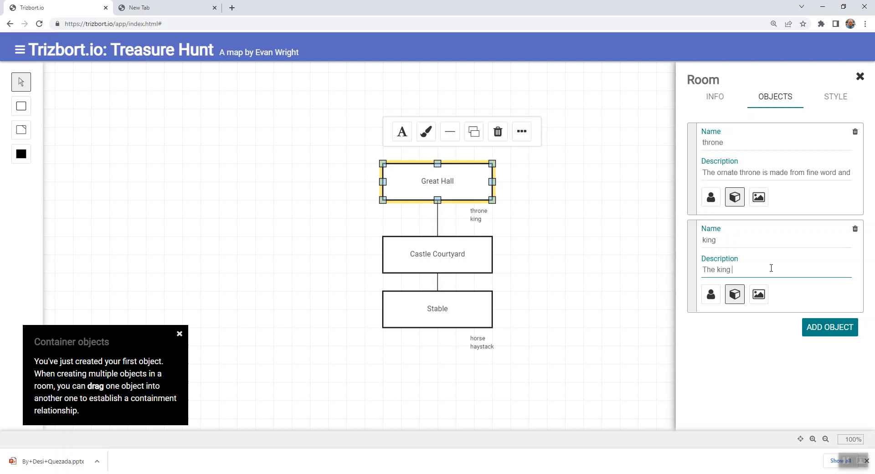
text( looks regal in his fine robe.)
click(768, 358)
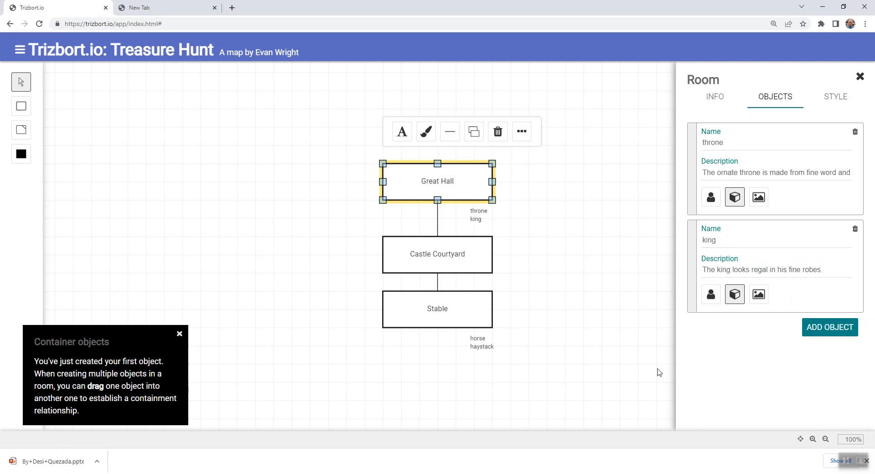
click(546, 260)
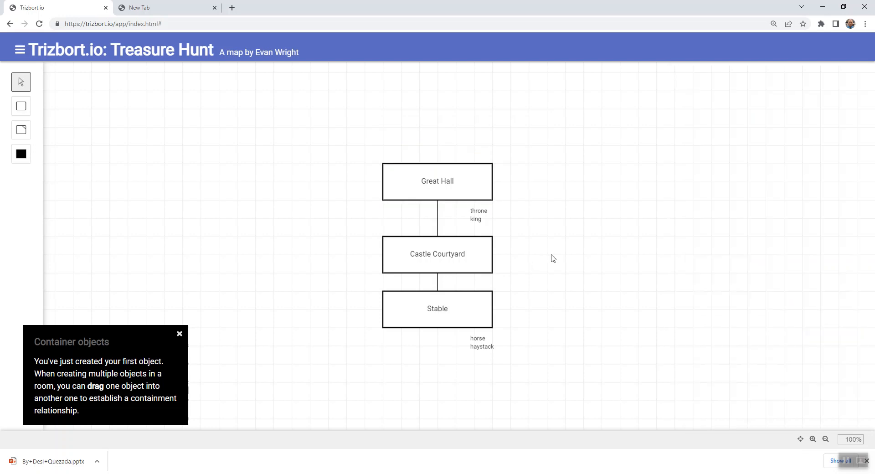
Enter the Great Hall's room description "This is the great hall. To the south is a courtyard. To the east is a spiral staircase."
click(464, 182)
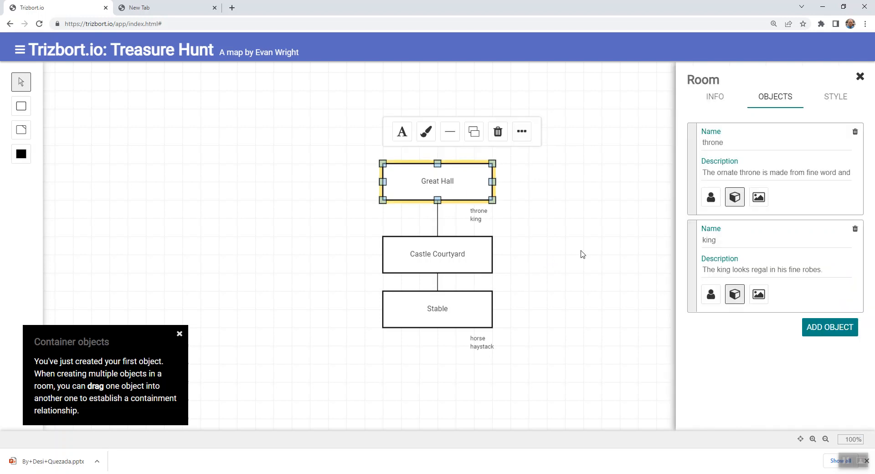
click(711, 110)
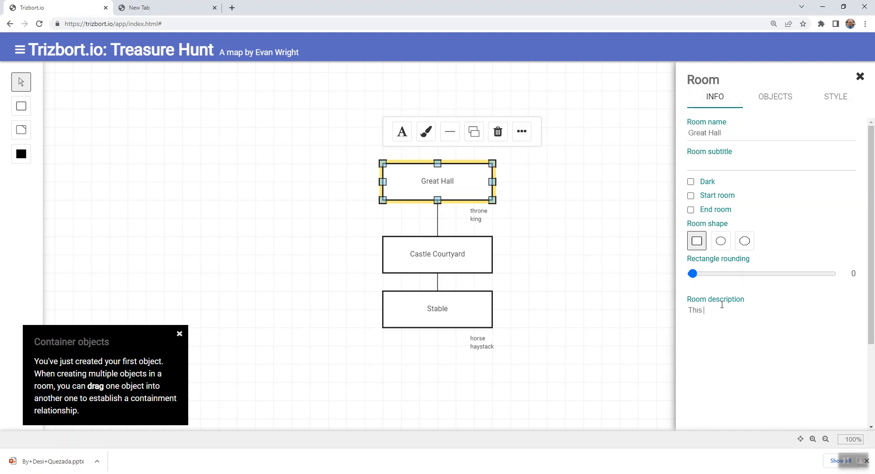
text(he great hall)
text(souht)
key(BackSpace)
key(BackSpace)
key(BackSpace)
text(th is the cas)
text(our)
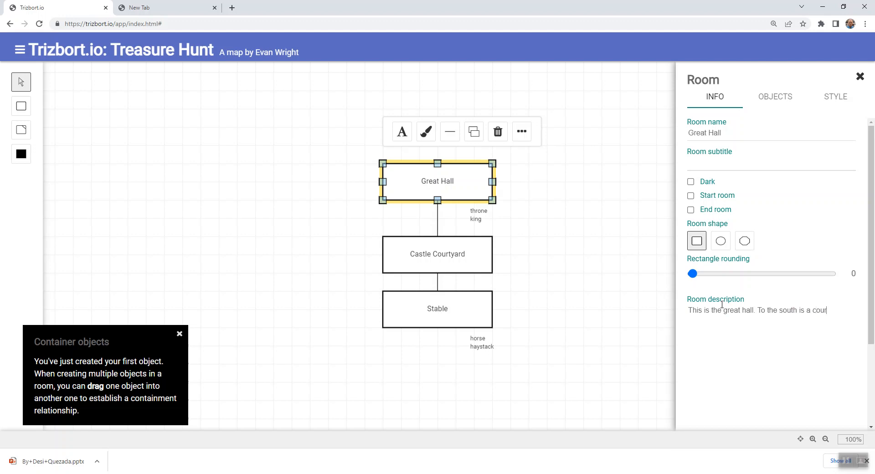
text(tyard. To tthe)
key(BackSpace)
text(he ea)
text(st is a)
text( star)
text(ral )
text(staircase.)
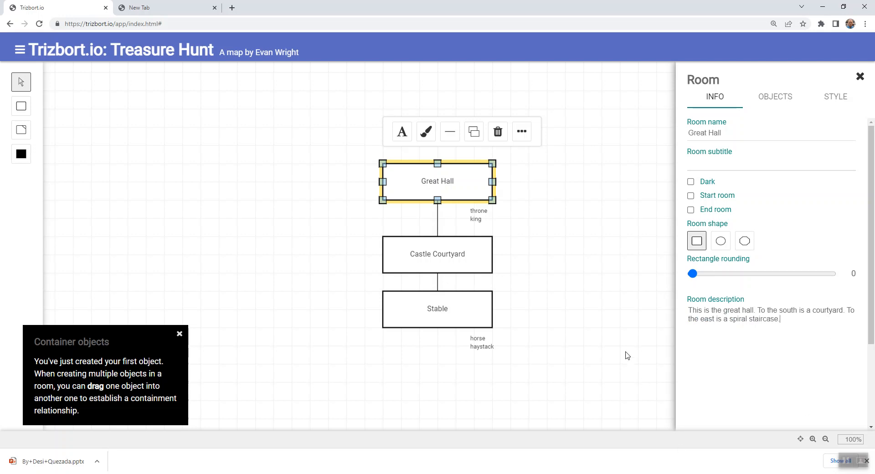
Close the Great Hall's details, add a new room to its east, and connect the two rooms
click(593, 283)
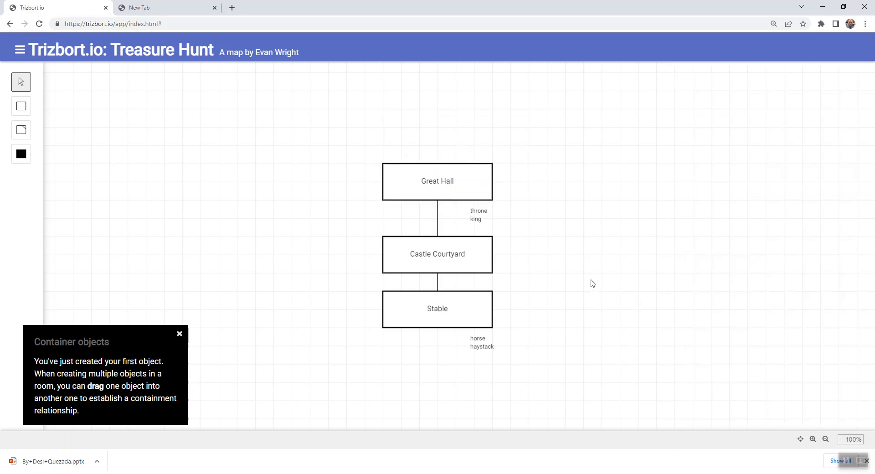
key(r)
drag(557, 212, 557, 193)
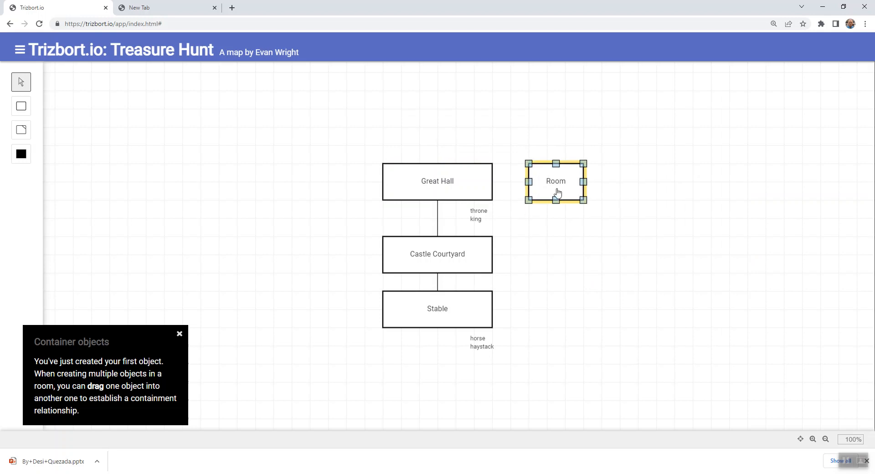
drag(491, 179, 561, 191)
Name the new room east of the Great Hall Spiral Staircase
click(565, 185)
double_click(720, 133)
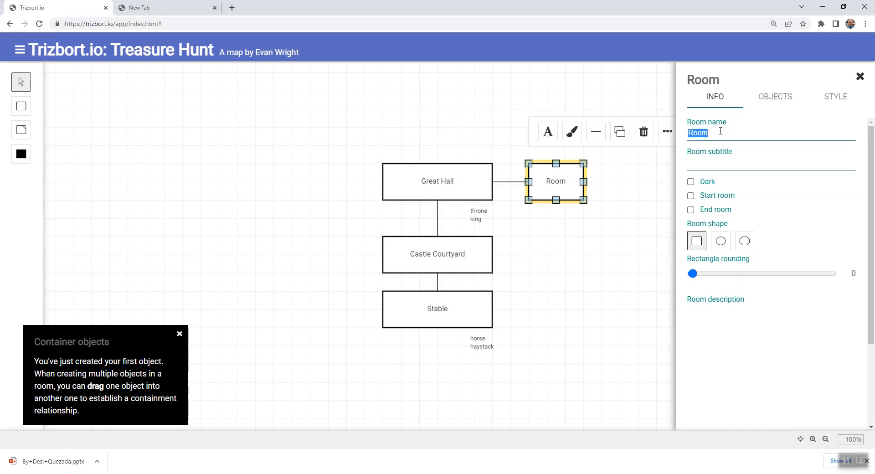
text(Spira)
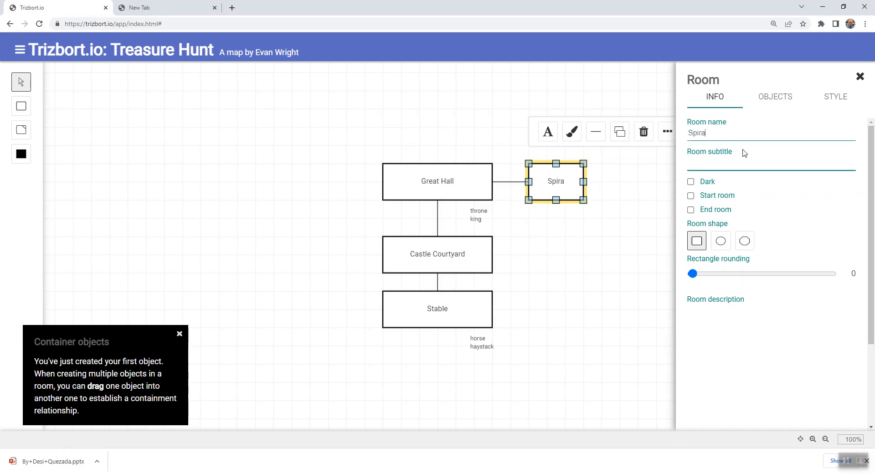
text(l Staircase)
Mark the Spiral Staircase as a dark room and close its details
click(729, 321)
click(553, 192)
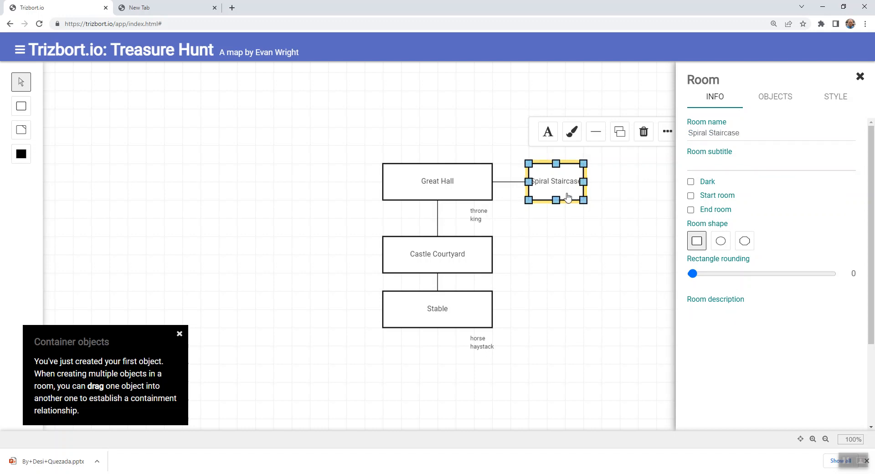
click(708, 183)
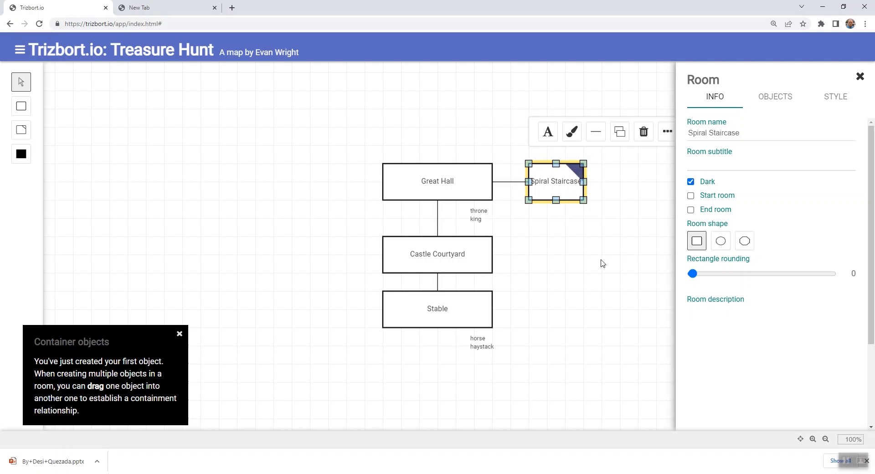
click(616, 244)
click(556, 186)
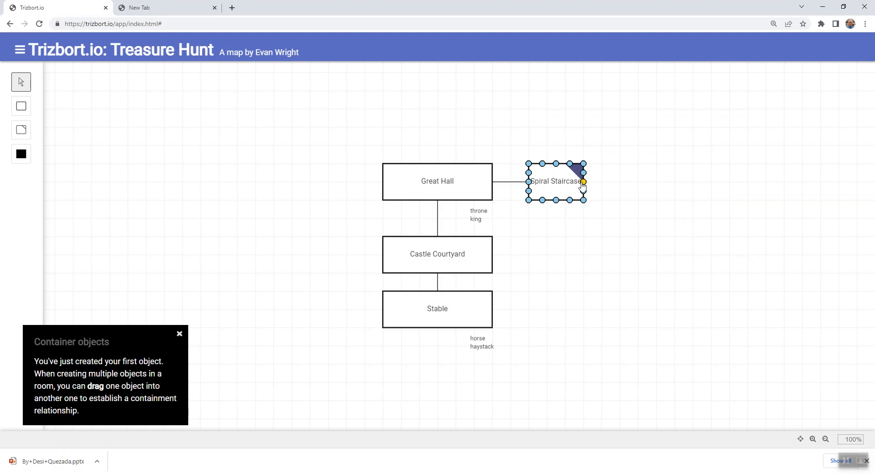
double_click(567, 187)
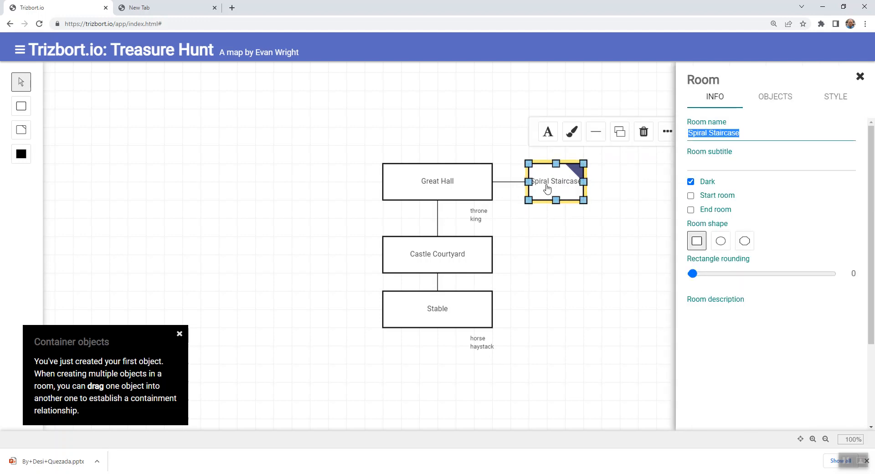
click(594, 220)
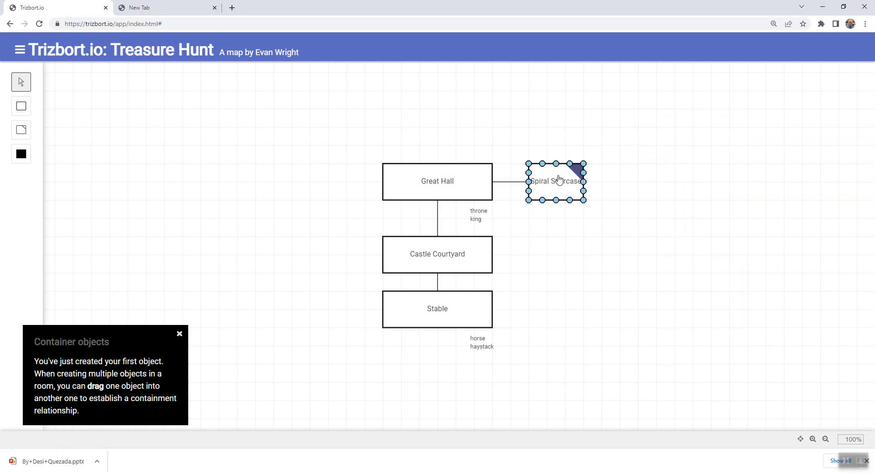
click(560, 179)
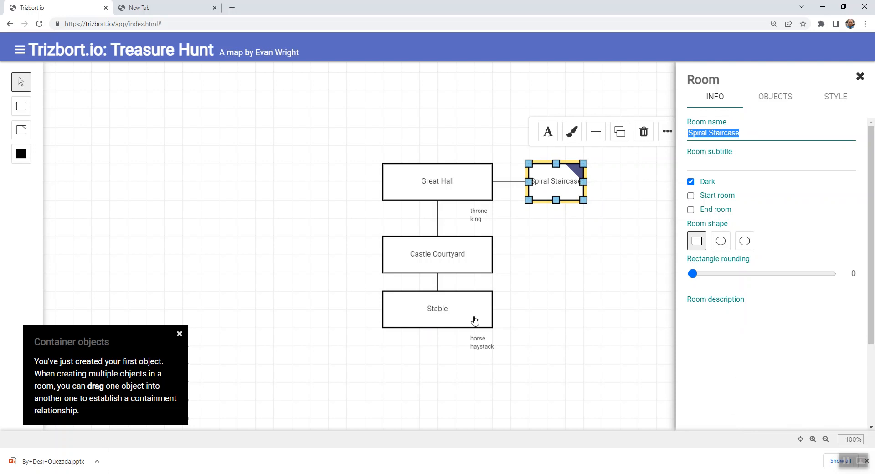
click(585, 318)
Add a third object named torch to the Stable and close the room's details
click(478, 306)
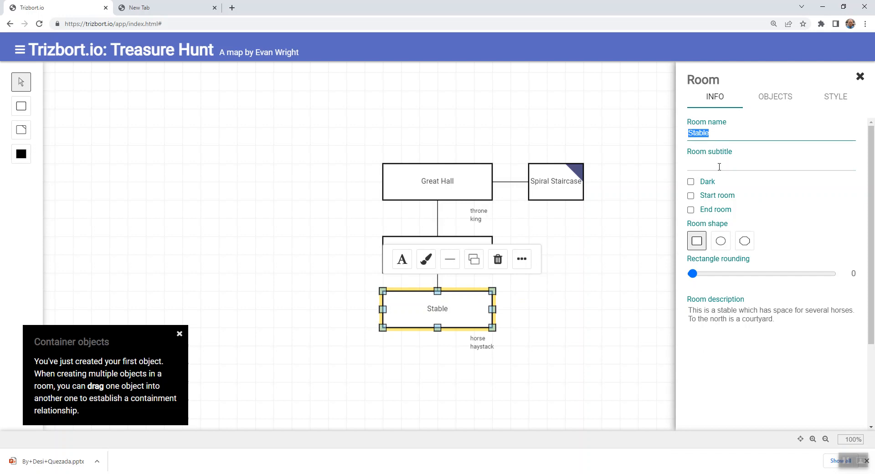
click(780, 96)
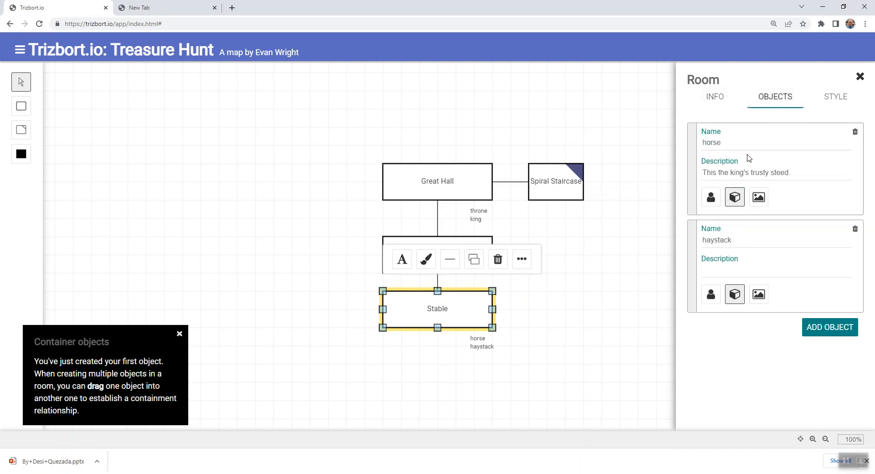
click(828, 326)
drag(762, 338, 689, 345)
text(b)
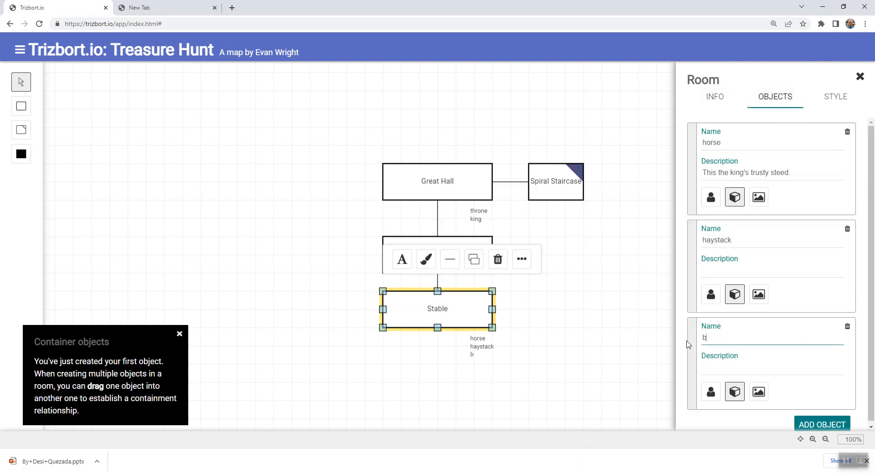
text(tor)
click(623, 377)
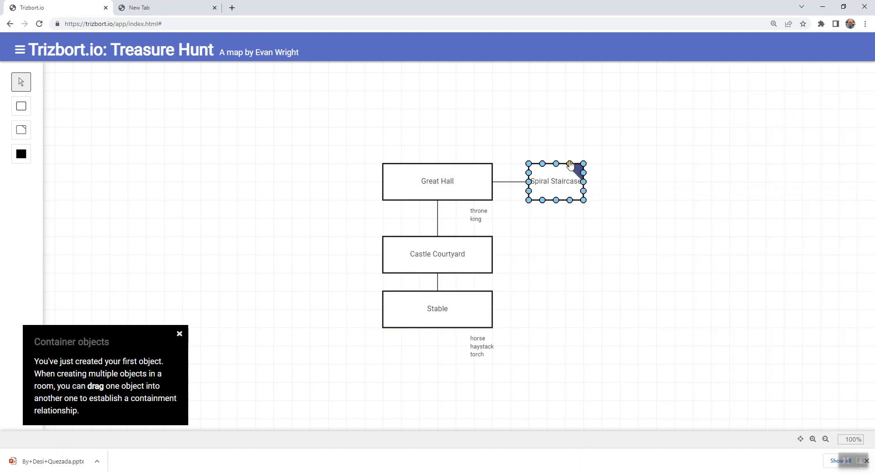
click(474, 315)
click(724, 356)
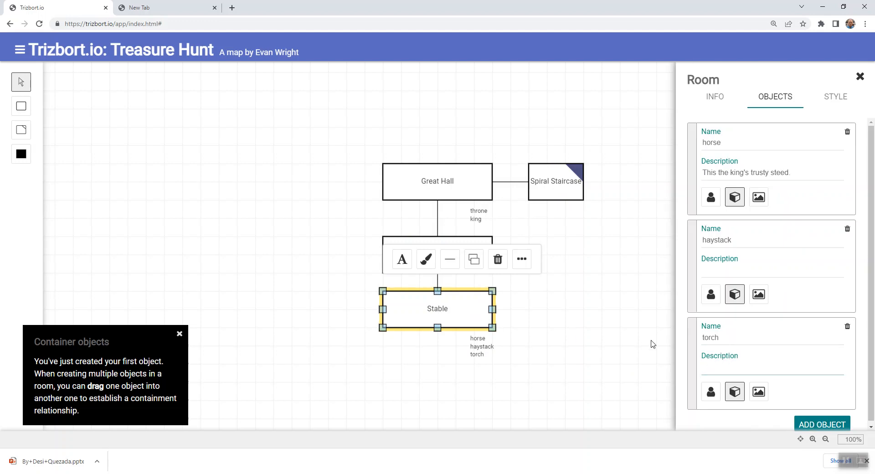
click(610, 324)
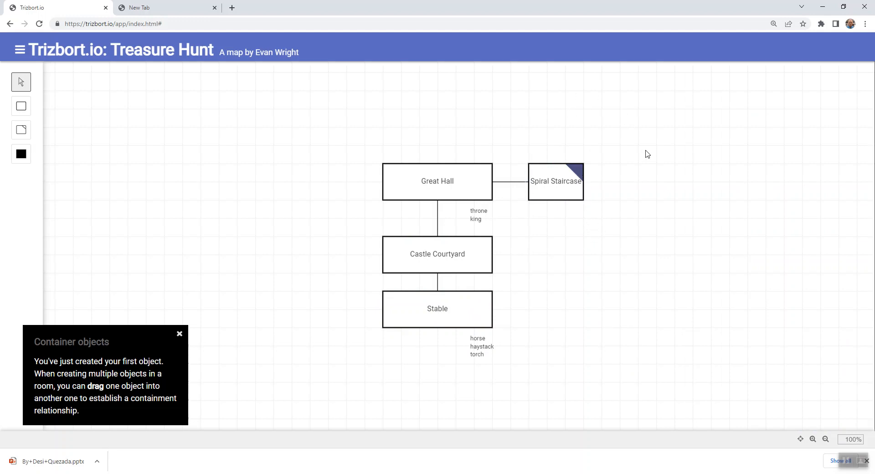
Add a new room north of the Spiral Staircase and connect it down to the staircase
double_click(555, 96)
drag(568, 111, 551, 99)
click(646, 160)
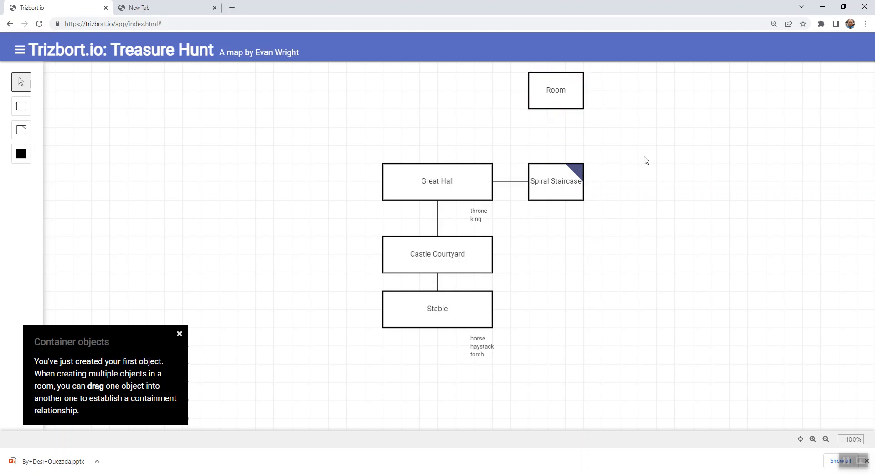
drag(556, 111, 559, 170)
Rename the new room above the Spiral Staircase as Top of Turret
double_click(568, 95)
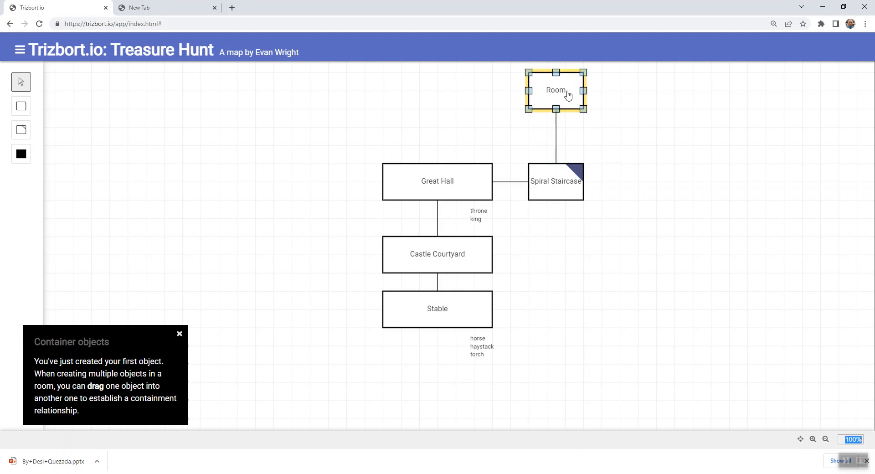
click(715, 98)
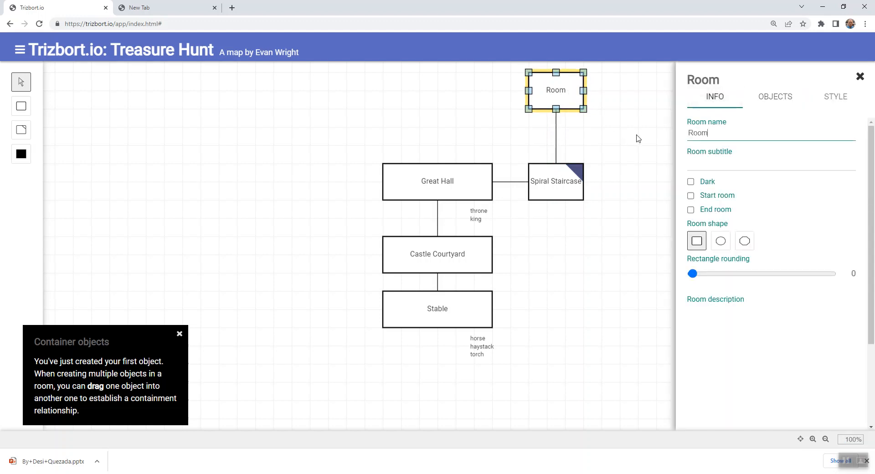
key(BackSpace)
key(BackSpace)
key(BackSpace)
key(BackSpace)
text(Top of Turret)
Enter the Top of Turret's room description "You are high up in a castle turret. From here you can see ........ Stairs lead down."
click(736, 335)
text(You are)
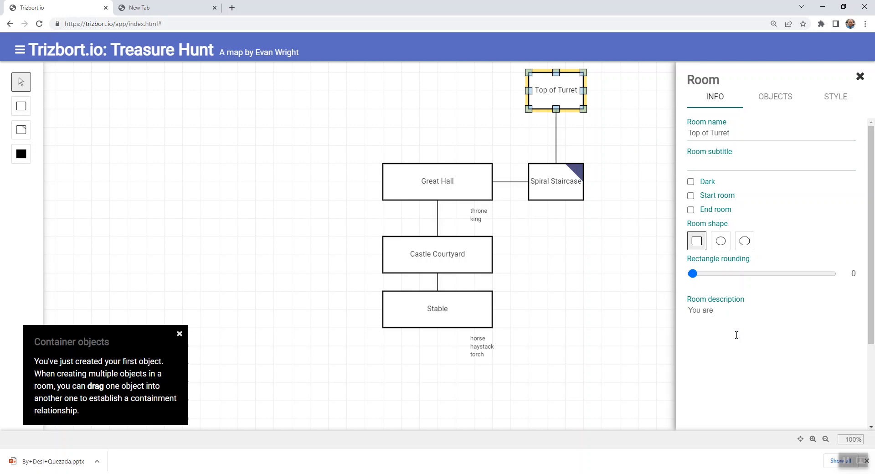
text( high up in a castle turret. From)
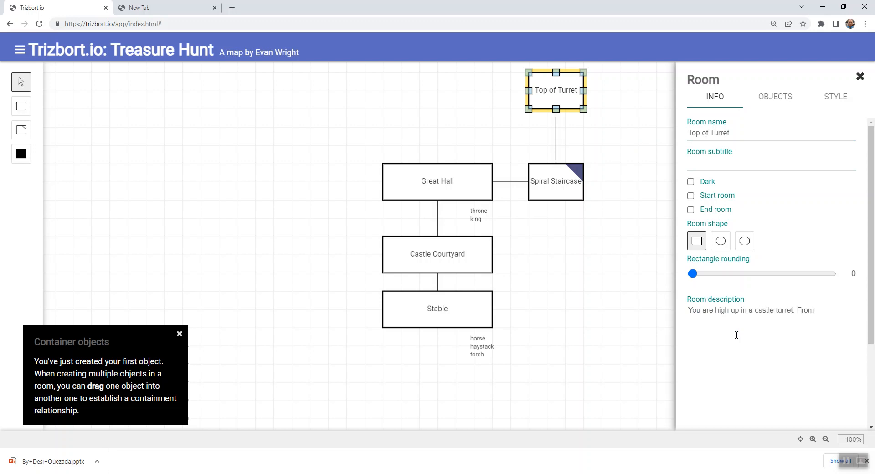
text( here you can see ........ Stairs lead down.)
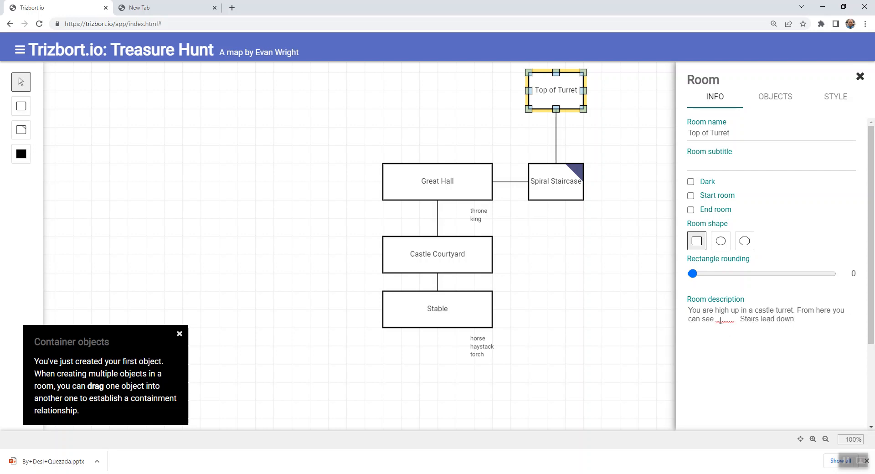
Replace the dotted placeholder in the Top of Turret's description with "surrounding fields and an ocean to the west"
drag(715, 319, 735, 319)
text(surr)
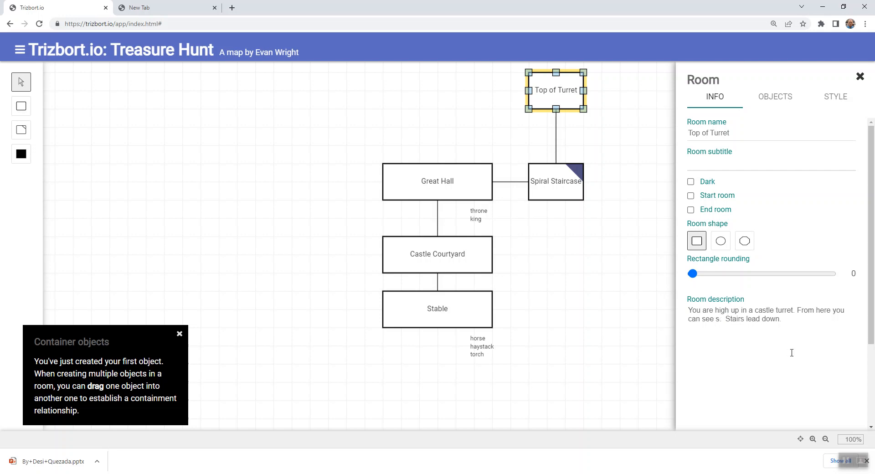
text(ounding fie)
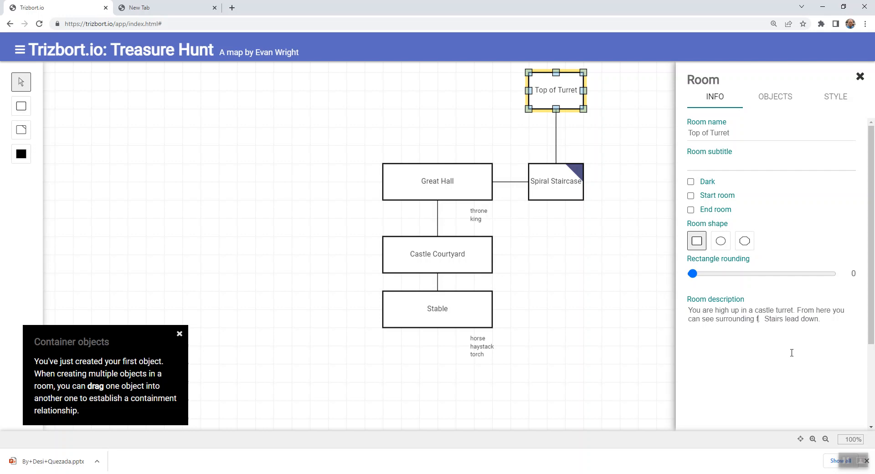
text(lds and t)
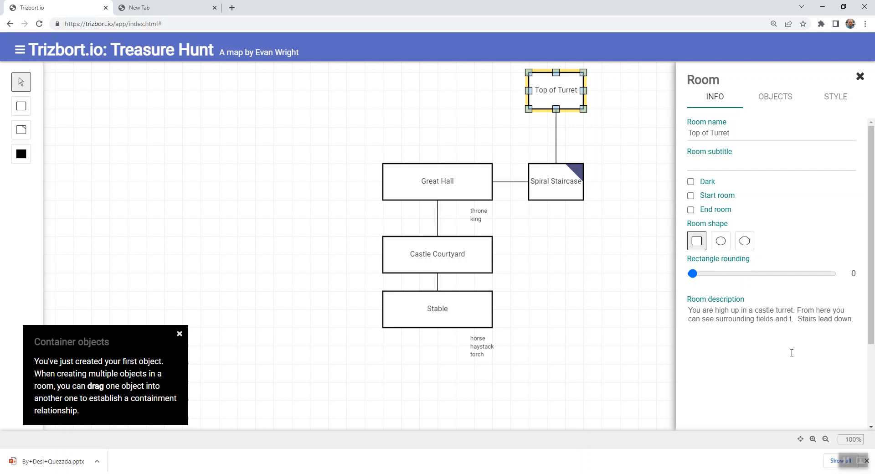
key(BackSpace)
key(BackSpace)
key(BackSpace)
key(BackSpace)
text(nd an ocean to the)
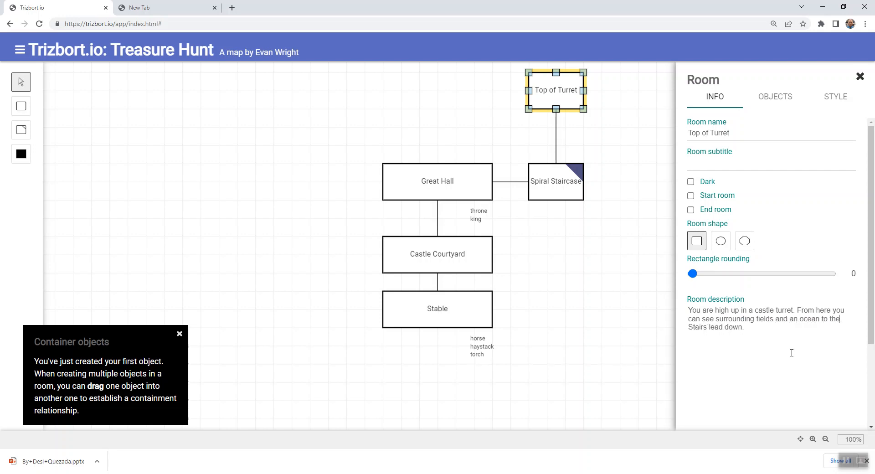
text( wesst.)
key(BackSpace)
key(BackSpace)
key(BackSpace)
text(t)
Insert the word "wild" before "ocean" in the Top of Turret's description and close the room's details
text(wild)
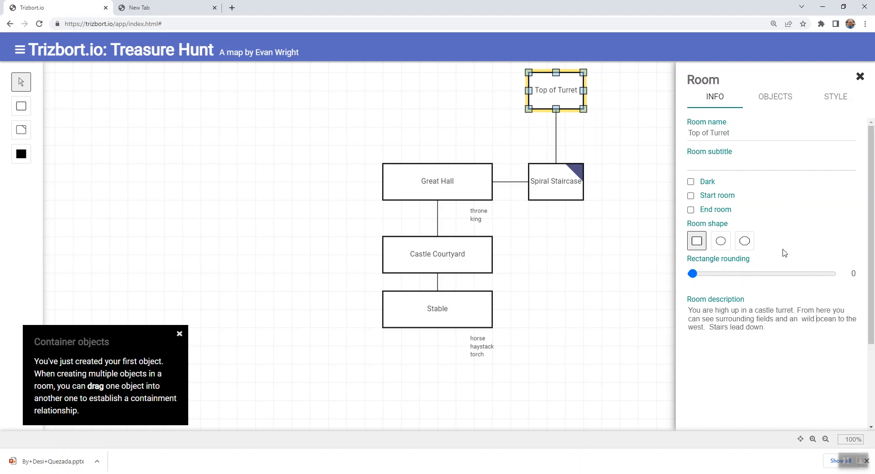
key(BackSpace)
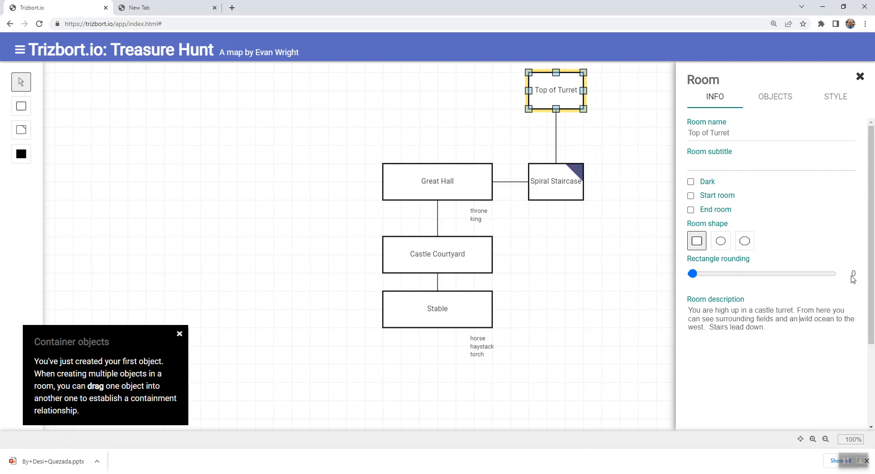
click(794, 329)
click(629, 167)
Add an object named ocean to the Top of Turret
click(562, 85)
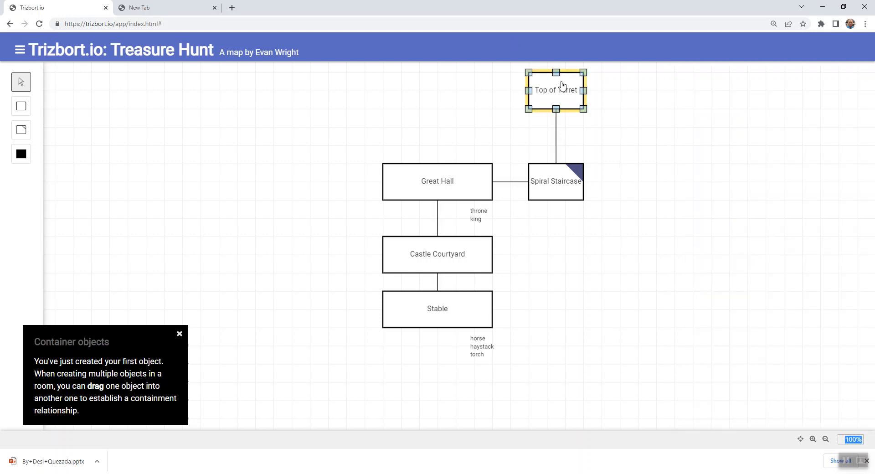
click(769, 97)
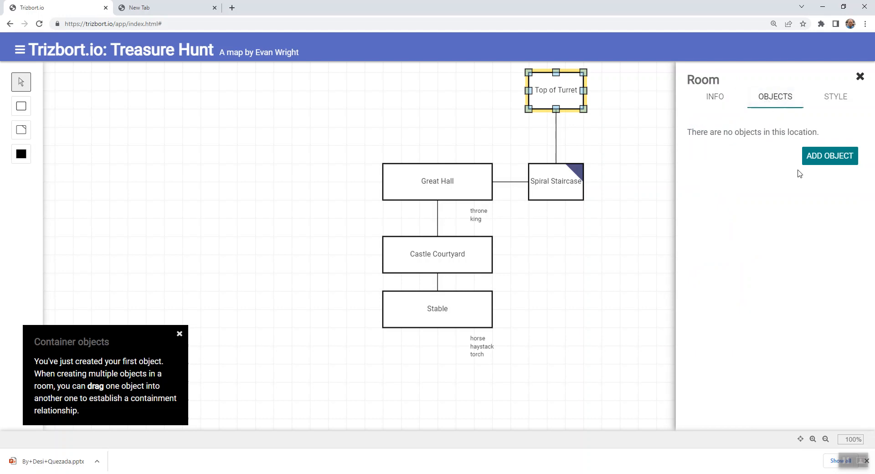
click(829, 161)
key(BackSpace)
key(BackSpace)
key(BackSpace)
key(BackSpace)
key(BackSpace)
key(BackSpace)
text(ocean)
Describe the ocean object as "The wild gray ocean bathes the castle in constant mist and fog."
click(721, 175)
text(The wild )
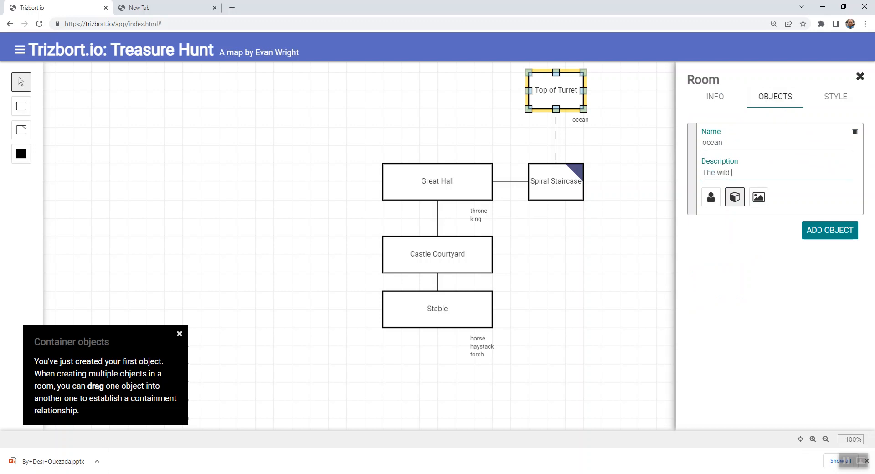
text(gray ocean has)
key(BackSpace)
key(BackSpace)
key(BackSpace)
text(bathes the castle)
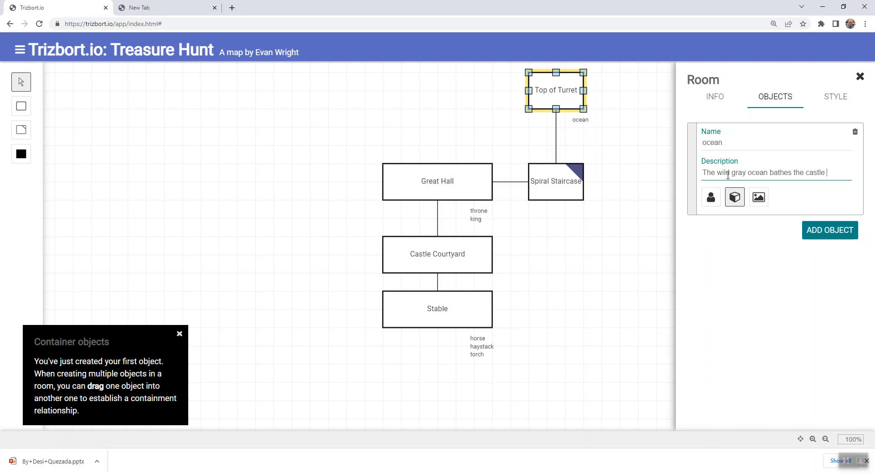
text( in constant)
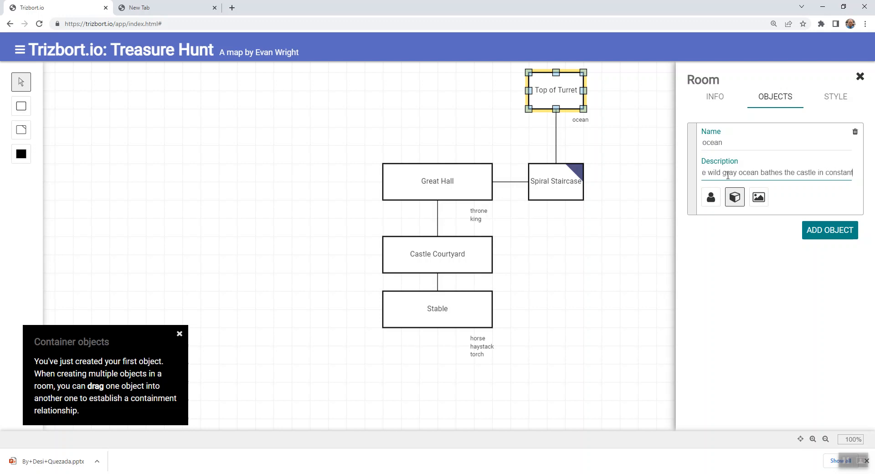
text( mist and fog.)
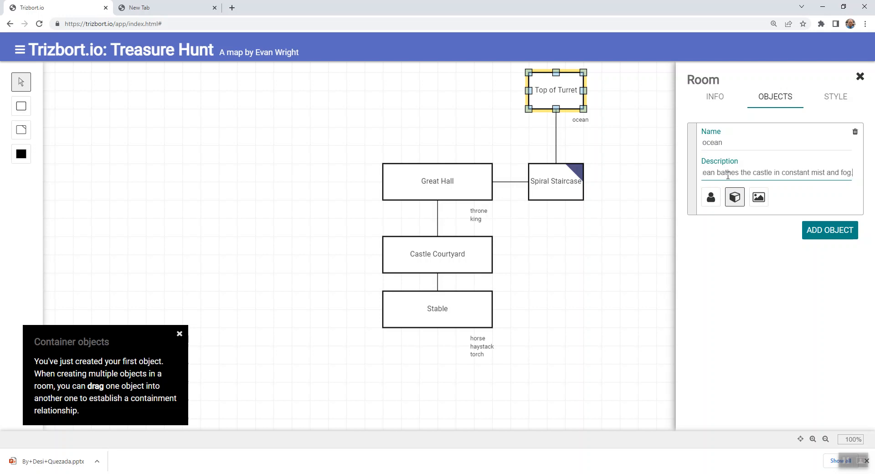
Add a second object named fields to the Top of Turret
click(825, 236)
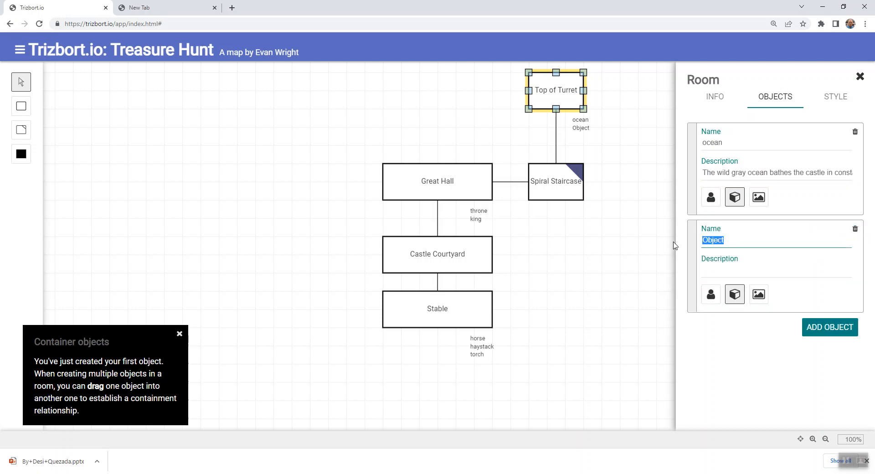
key(BackSpace)
key(BackSpace)
key(BackSpace)
key(BackSpace)
key(BackSpace)
key(BackSpace)
text(fields)
Describe the fields object as "The far away fields contain wheat and barley."
click(713, 272)
text(The far awy)
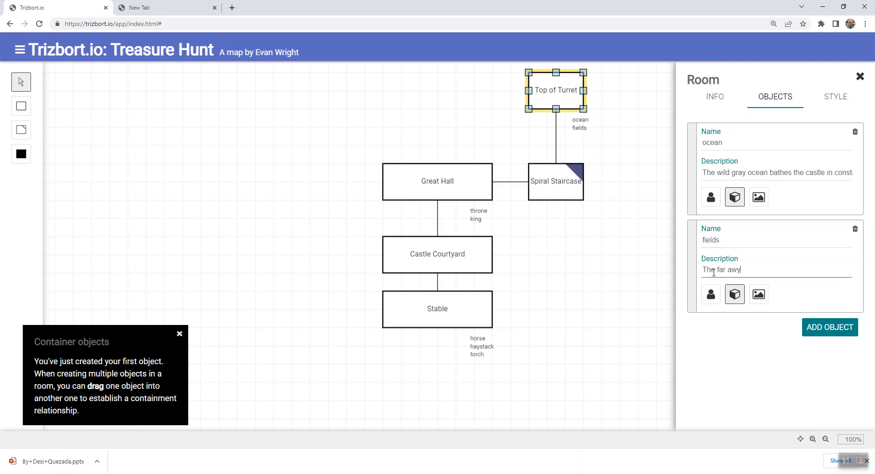
key(BackSpace)
text(ay fields are growing)
key(shift+Left)
key(shift+Left)
key(shift+Left)
key(shift+Left)
key(shift+Left)
key(shift+Left)
key(shift+Left)
key(shift+Left)
key(shift+Left)
key(shift+Left)
key(shift+Left)
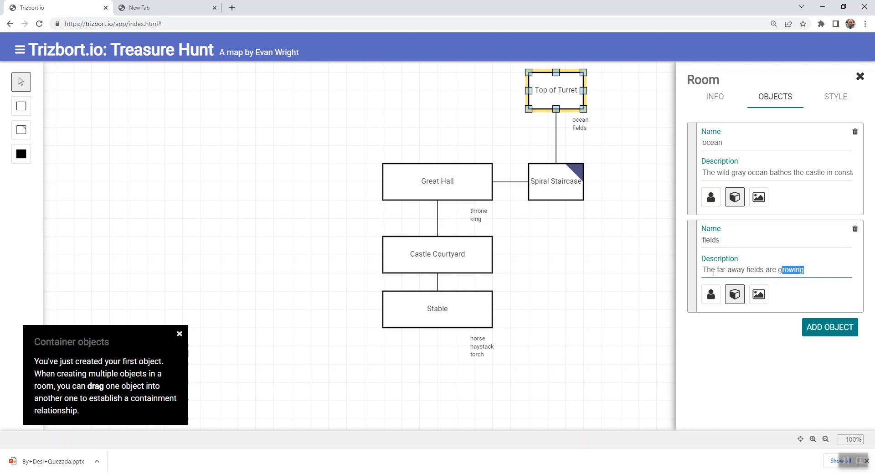
text(contain wheat, barley.)
key(ctrl+Left)
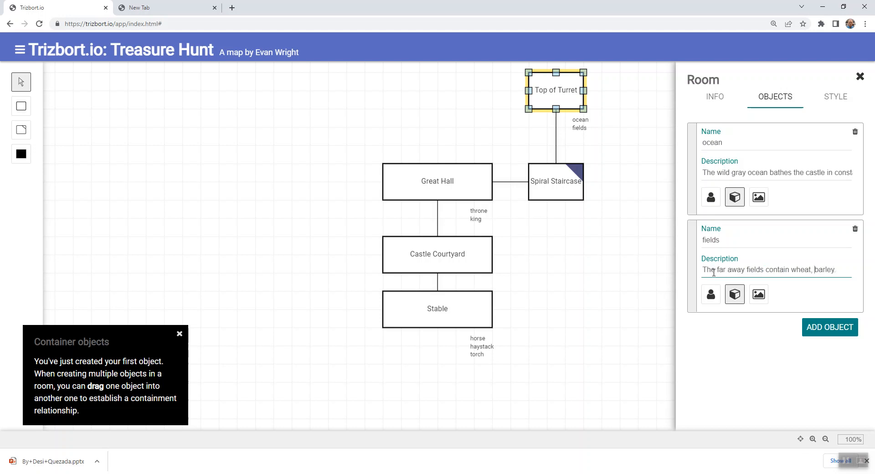
key(BackSpace)
key(BackSpace)
text(t and)
Set both the fields and ocean objects to the scenery type and close the Top of Turret's details
click(758, 295)
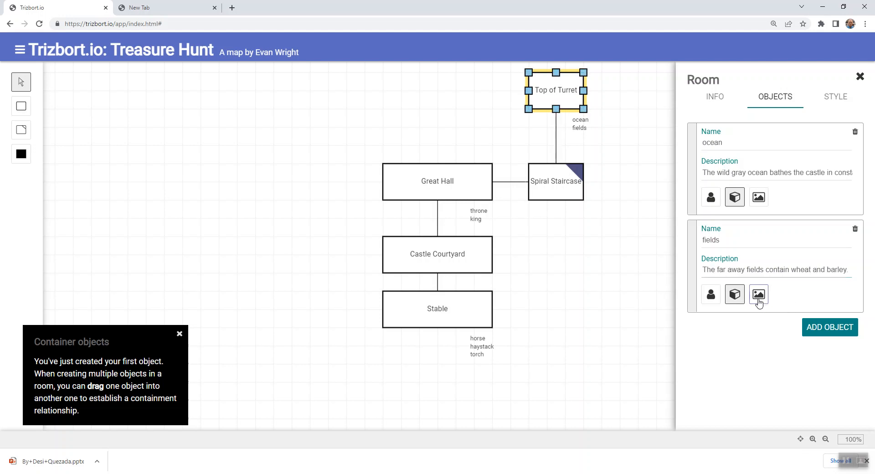
click(758, 198)
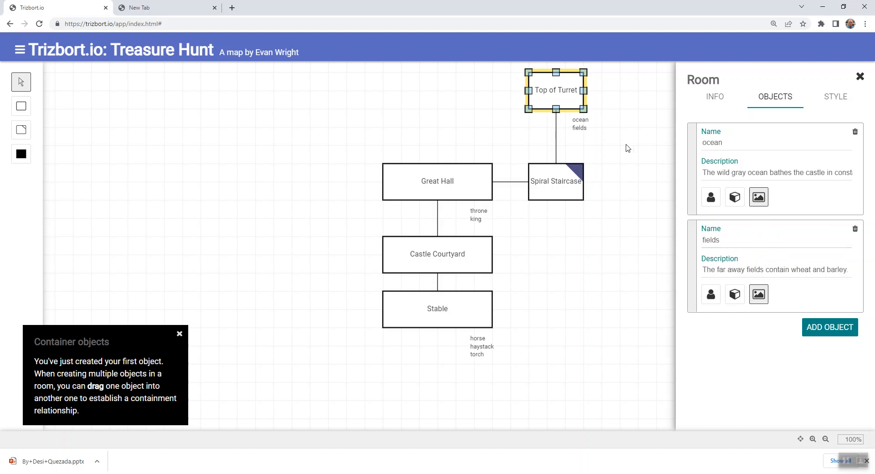
click(713, 101)
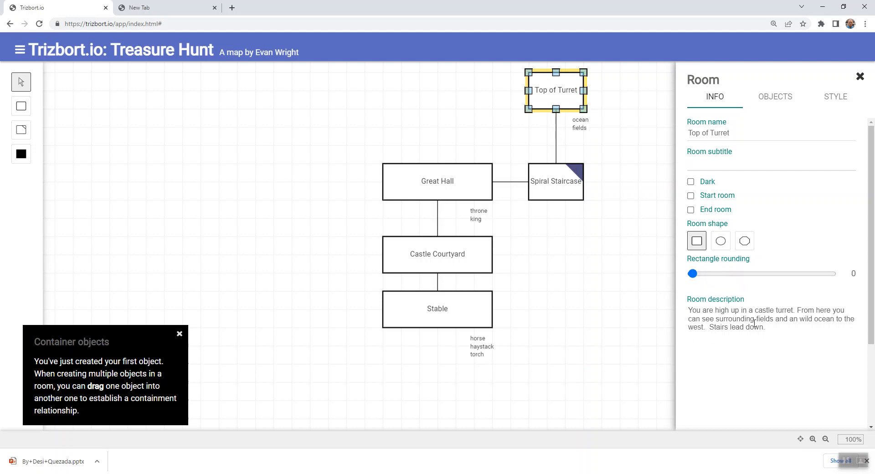
click(588, 149)
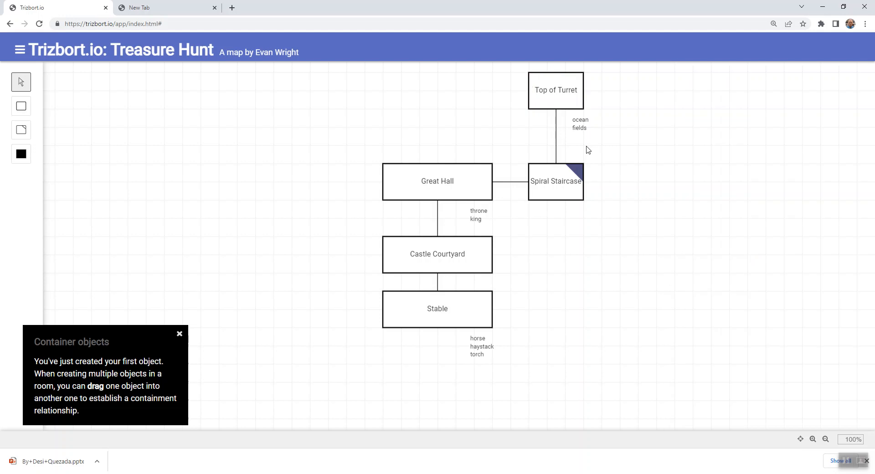
Set the connector between the Top of Turret and Spiral Staircase to start type Down and end type Up
click(556, 141)
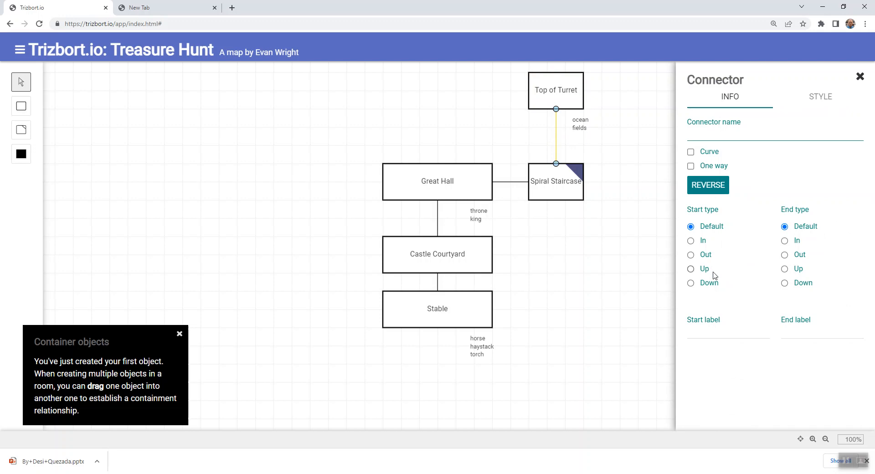
click(690, 269)
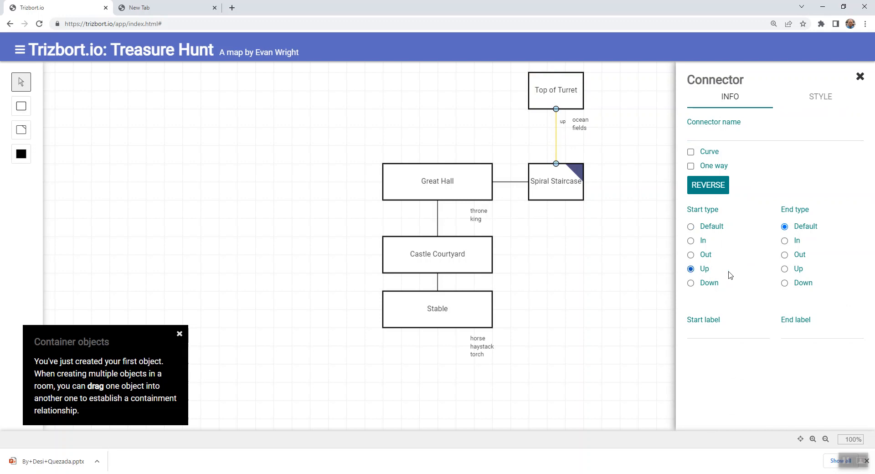
click(785, 284)
click(690, 284)
click(793, 269)
click(558, 255)
click(539, 184)
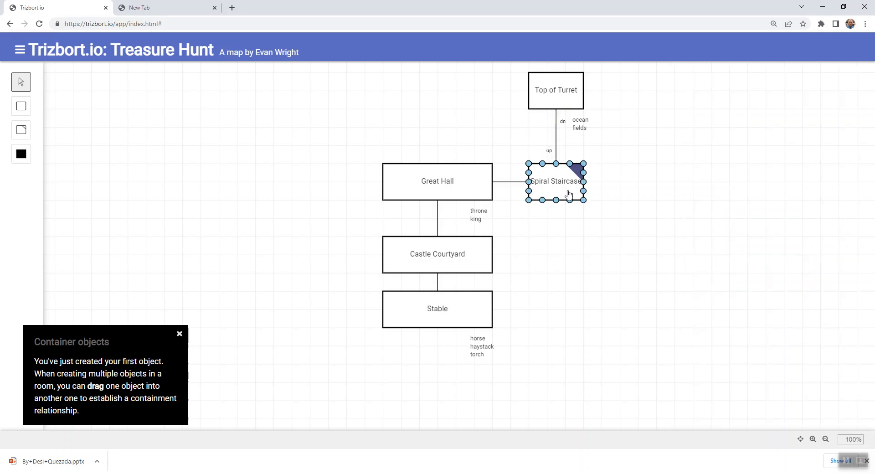
click(565, 101)
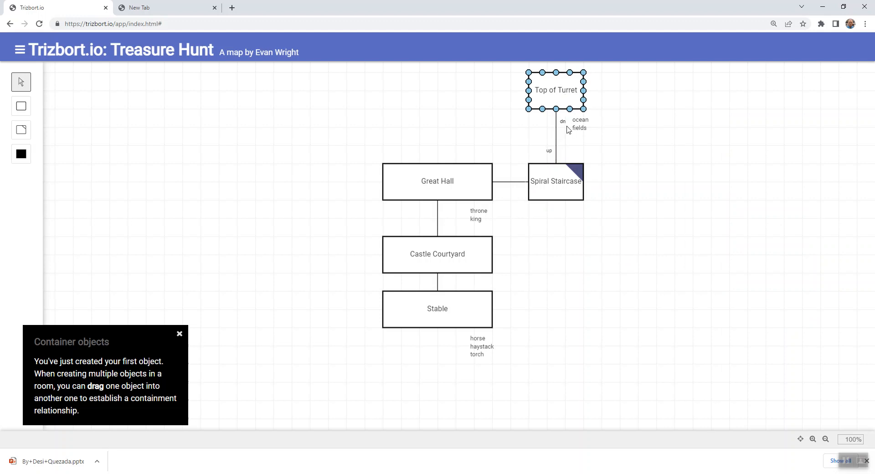
click(569, 178)
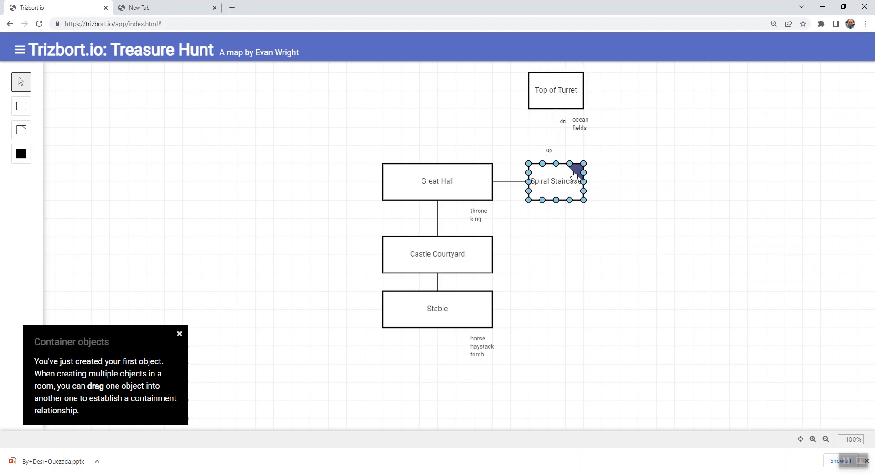
click(704, 227)
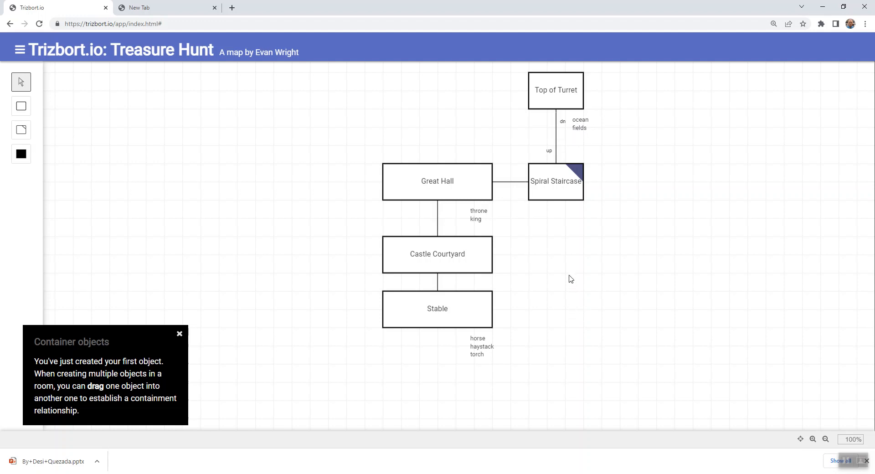
Add two new rooms in a row east of the Castle Courtyard, the first one below the Spiral Staircase
key(r)
drag(578, 294, 549, 263)
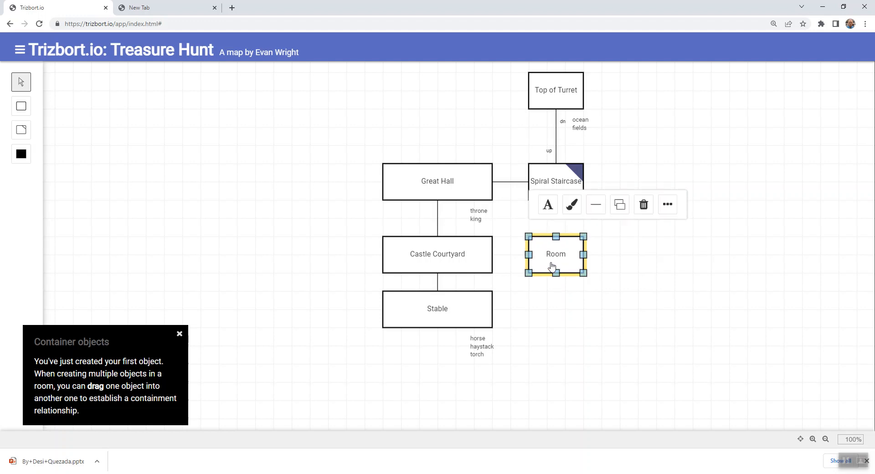
double_click(550, 266)
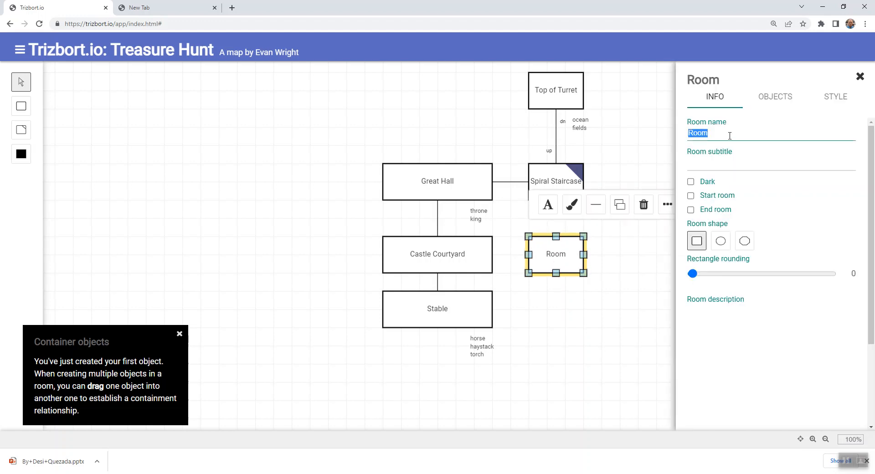
click(615, 250)
key(r)
drag(646, 274, 659, 253)
click(634, 285)
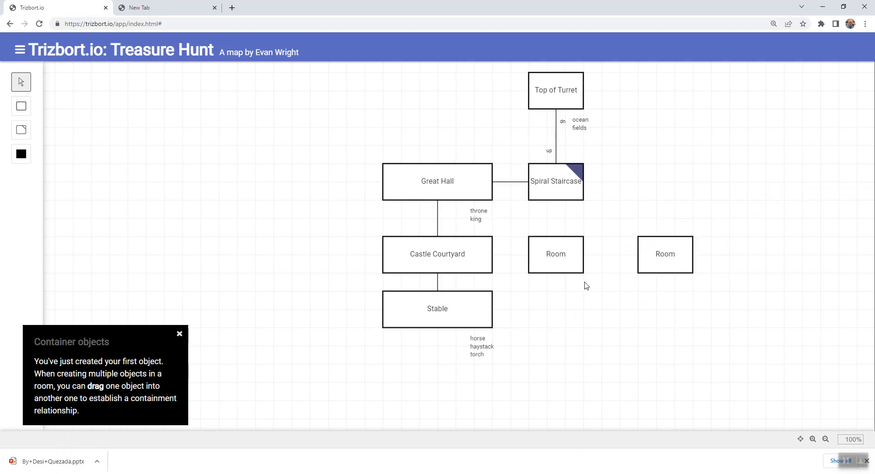
Connect the Castle Courtyard and the two new rooms in a row, and widen the courtyard eastward below the Spiral Staircase
drag(491, 254, 703, 262)
click(606, 284)
click(556, 254)
drag(556, 254, 628, 255)
click(454, 254)
drag(493, 254, 587, 264)
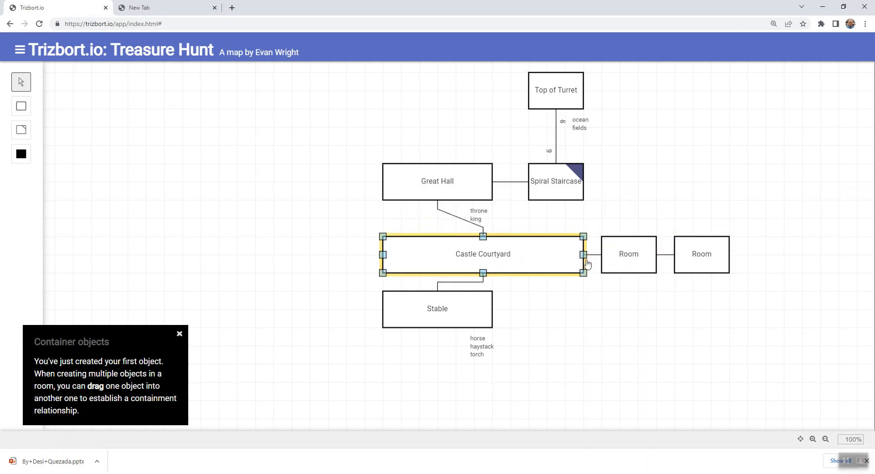
Name the new room directly east of the Castle Courtyard "castle gate"
double_click(627, 255)
text(cat)
text(tle)
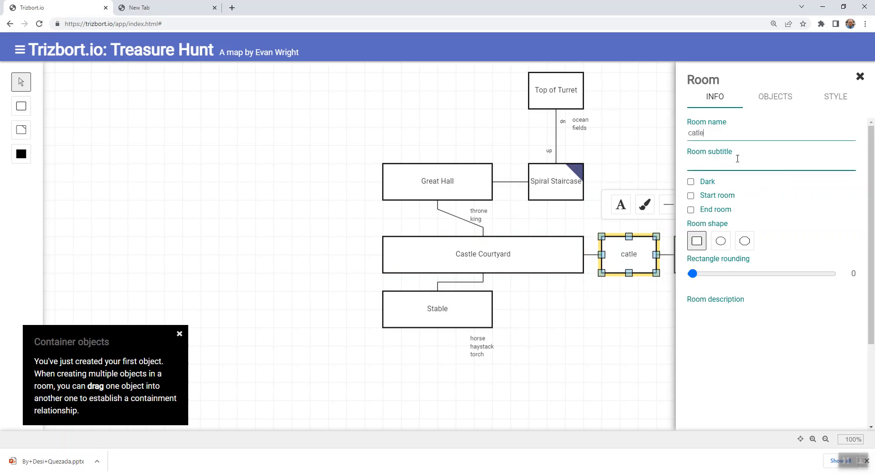
key(BackSpace)
key(BackSpace)
key(BackSpace)
text(stle gate)
Describe the castle gate room as "The gate is made beams of sturdy oak." and close its details
click(713, 335)
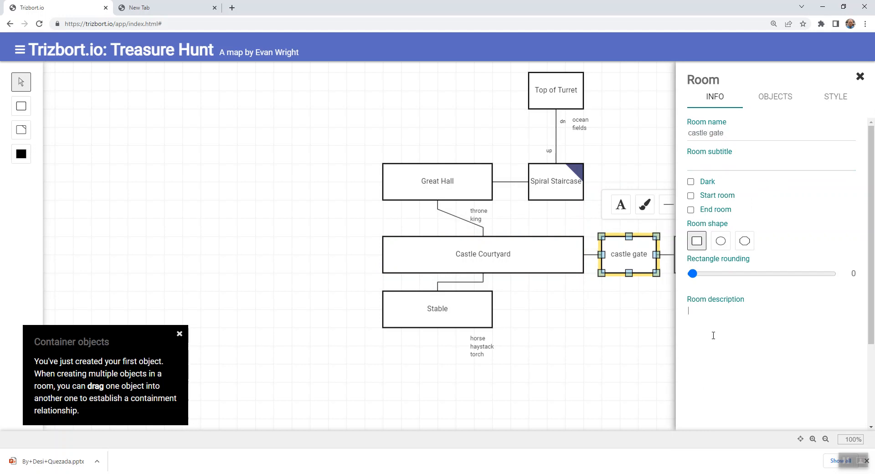
text(The gate is made beams of)
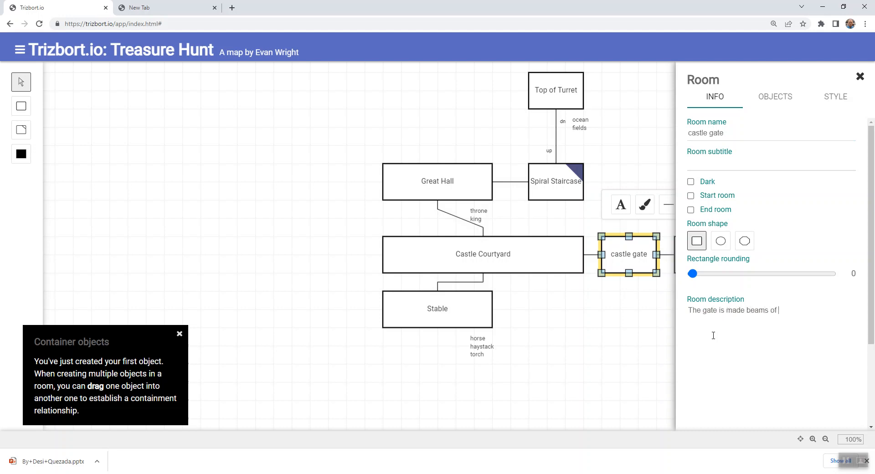
text( sturd)
key(BackSpace)
text(rdy oak.)
click(588, 384)
click(679, 268)
click(609, 262)
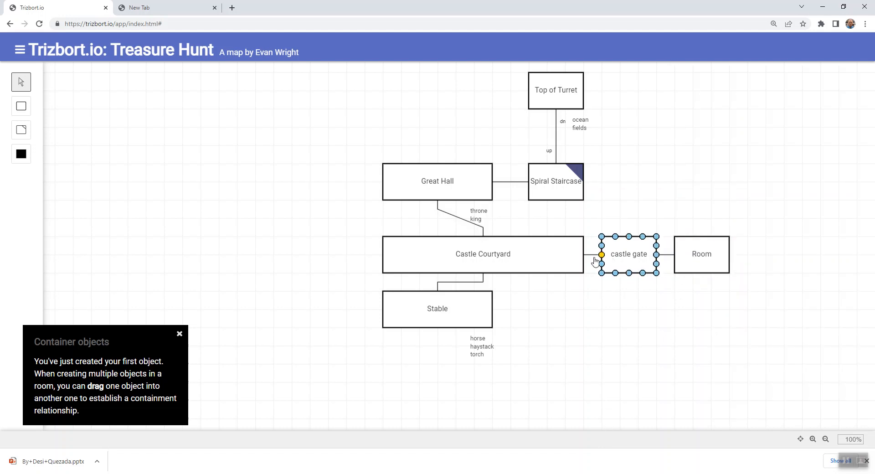
click(551, 259)
click(616, 262)
click(696, 263)
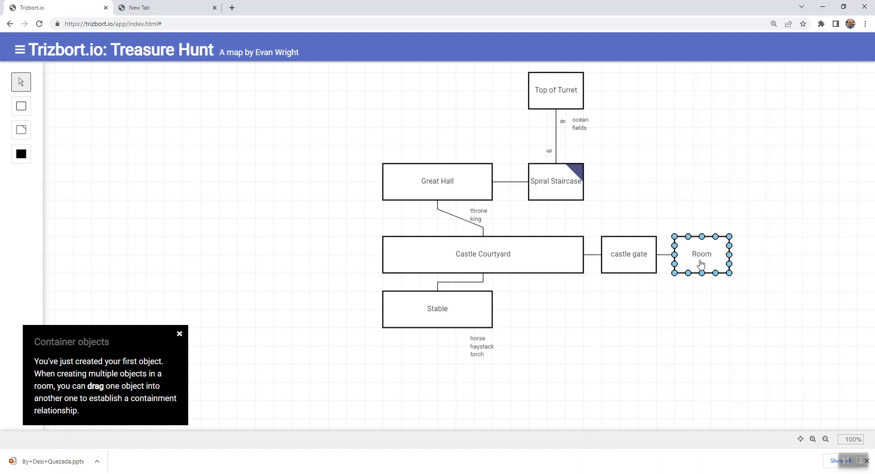
click(527, 257)
click(692, 260)
click(545, 268)
click(447, 314)
click(498, 307)
click(675, 255)
click(472, 250)
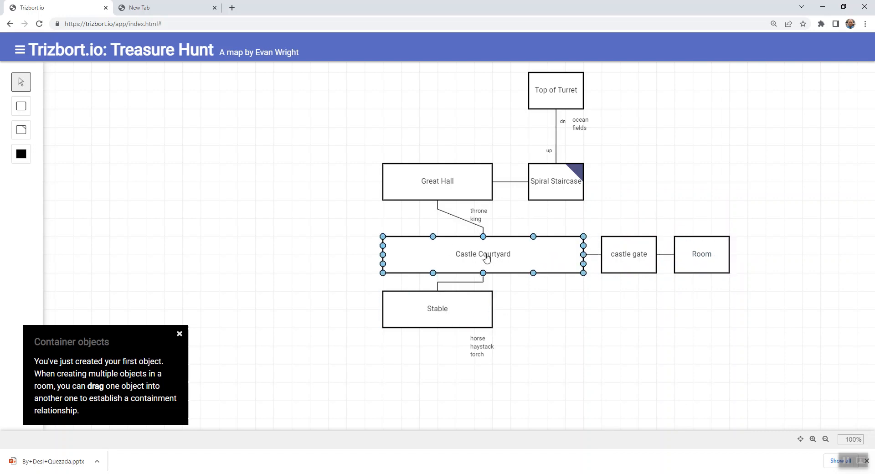
Name the easternmost room "Outside Castle" and close its details
double_click(703, 256)
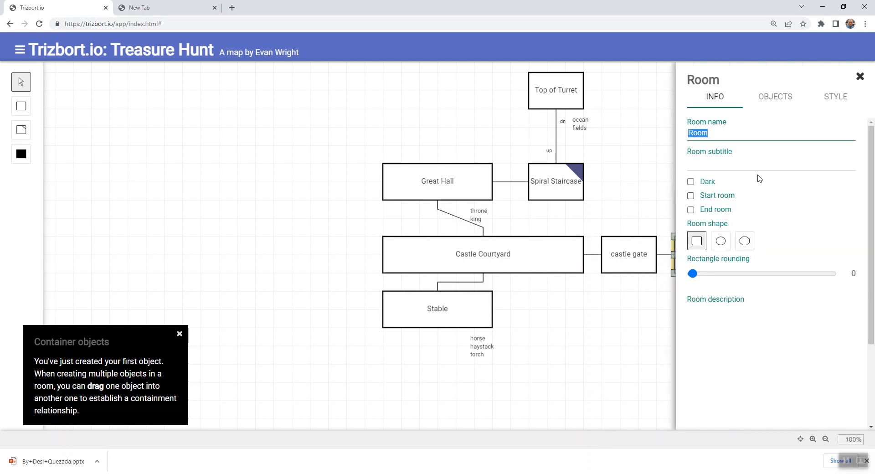
text(Outside Ca)
click(602, 378)
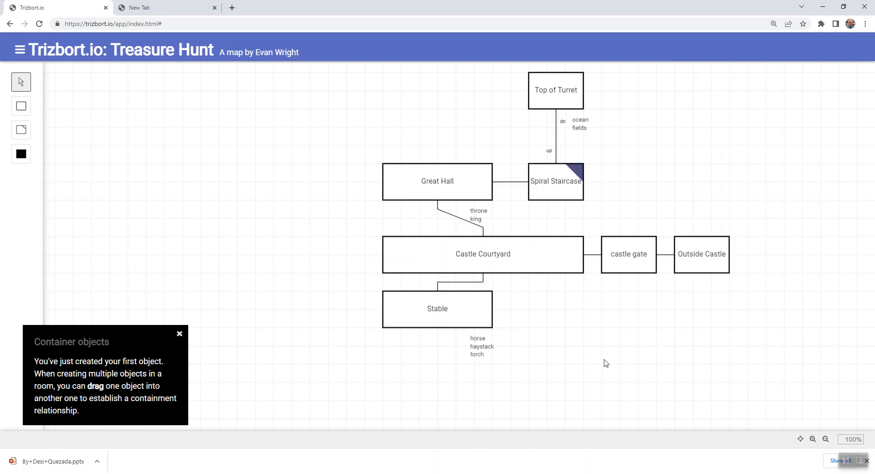
click(622, 267)
click(637, 329)
drag(701, 203, 571, 221)
click(477, 282)
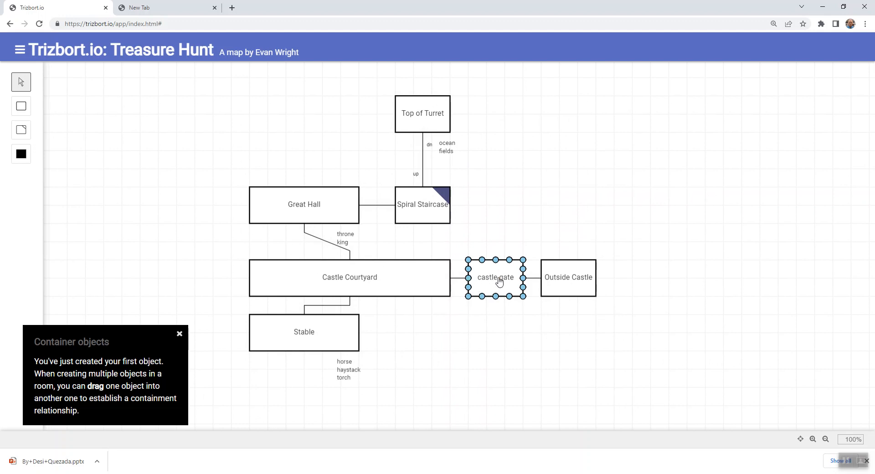
click(544, 279)
click(447, 280)
click(470, 283)
click(568, 288)
click(413, 289)
click(507, 287)
click(549, 287)
click(504, 291)
click(549, 289)
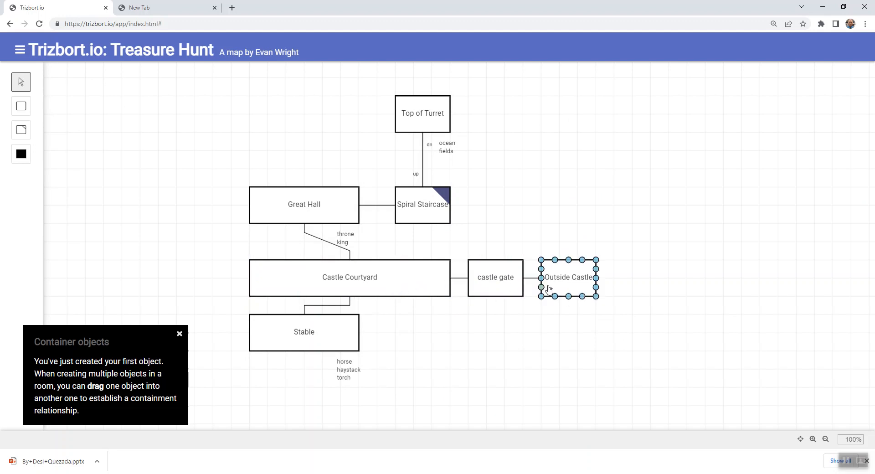
click(495, 289)
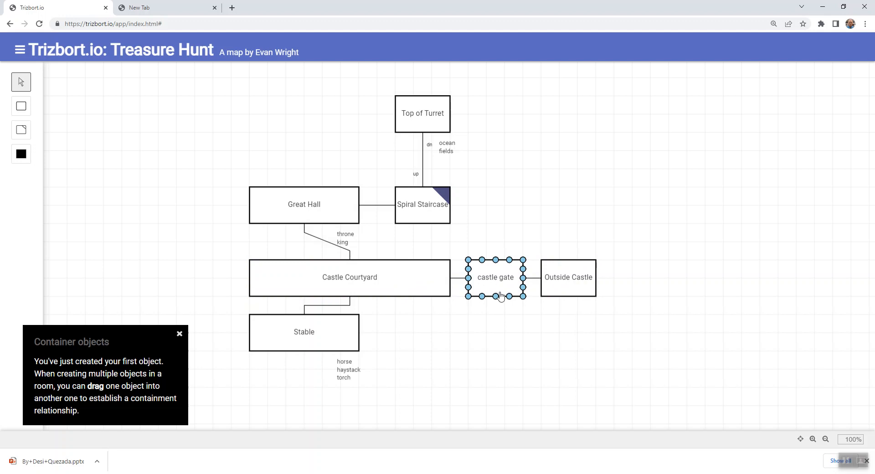
click(501, 286)
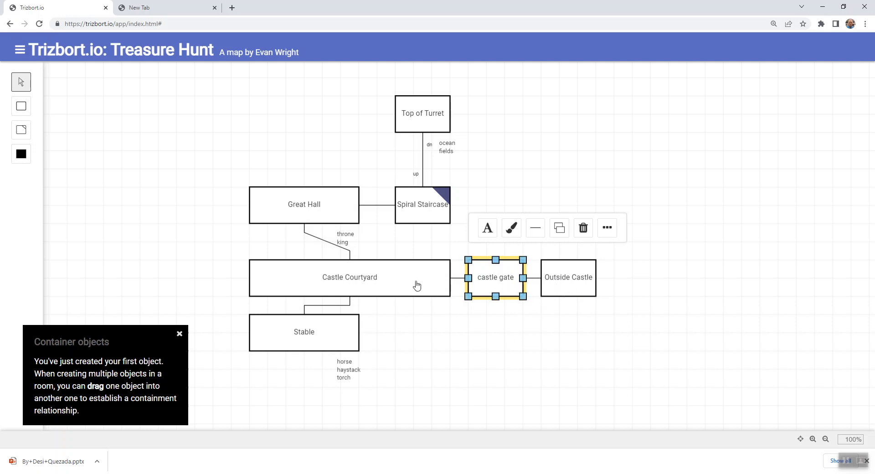
click(569, 335)
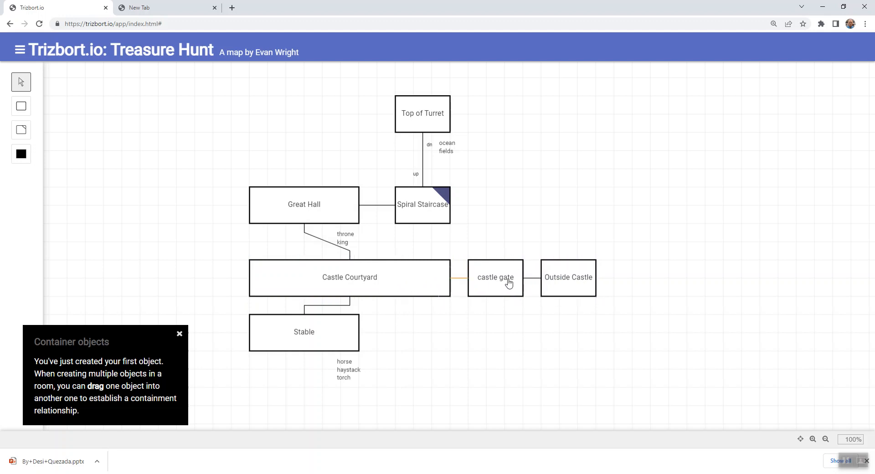
Begin the Castle Courtyard's description with "This is wide courtyard. To the north is the great hall."
click(402, 286)
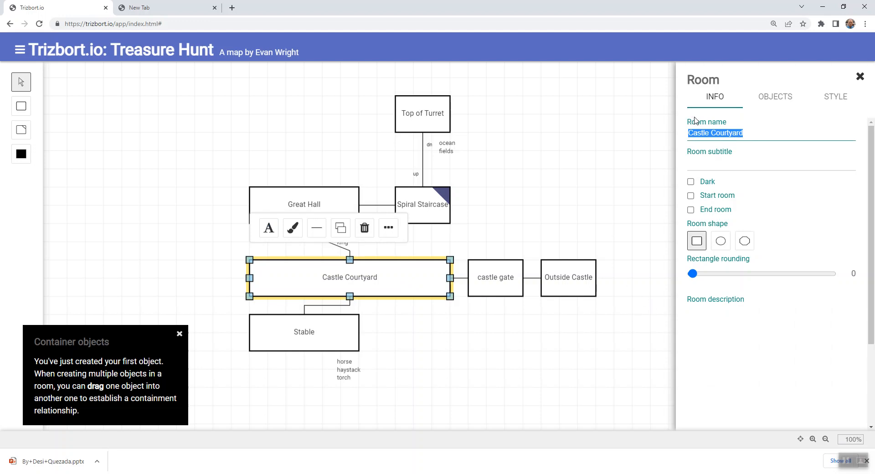
click(716, 98)
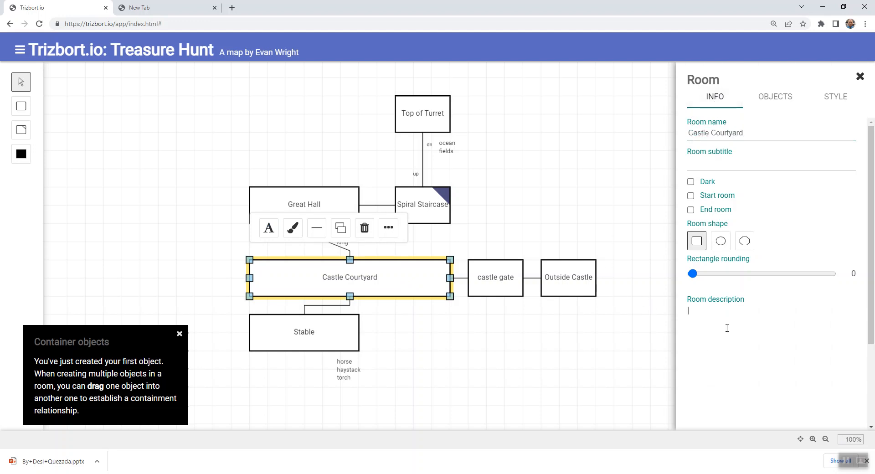
text(THe)
key(BackSpace)
text(h)
key(BackSpace)
key(BackSpace)
text(h)
text(is is wide cour)
text(twau)
key(BackSpace)
key(BackSpace)
text(yw)
text( To the north)
text( is the great hall. T)
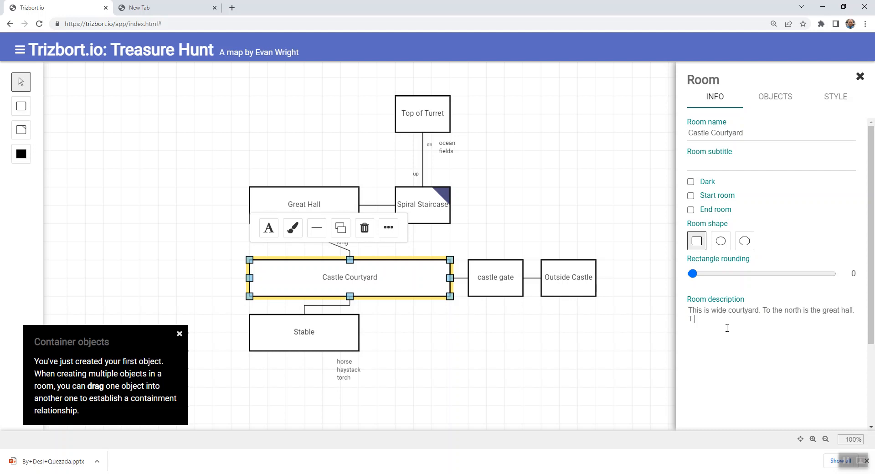
Complete the Castle Courtyard's description with "To the south are stables. A gate leads out of the castle to the east." and close its details
text(he south are sstab)
key(BackSpace)
key(BackSpace)
key(BackSpace)
key(BackSpace)
text(tables. A gate leads out of the )
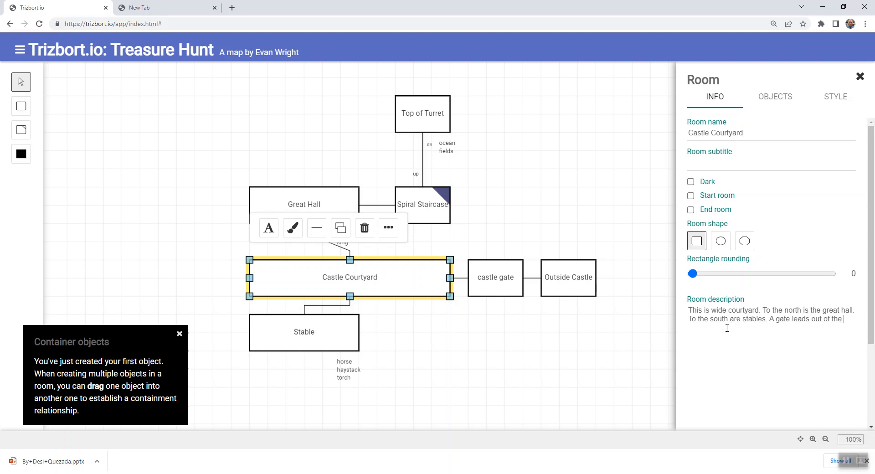
text(castle tot hthe east.)
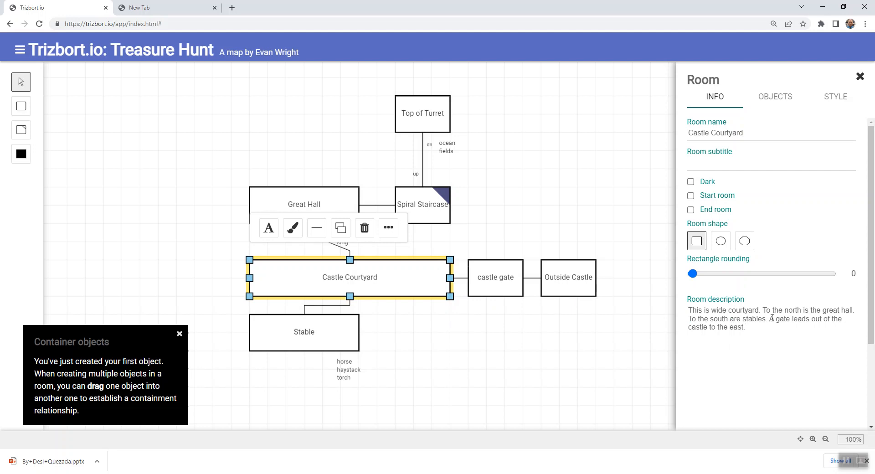
click(515, 332)
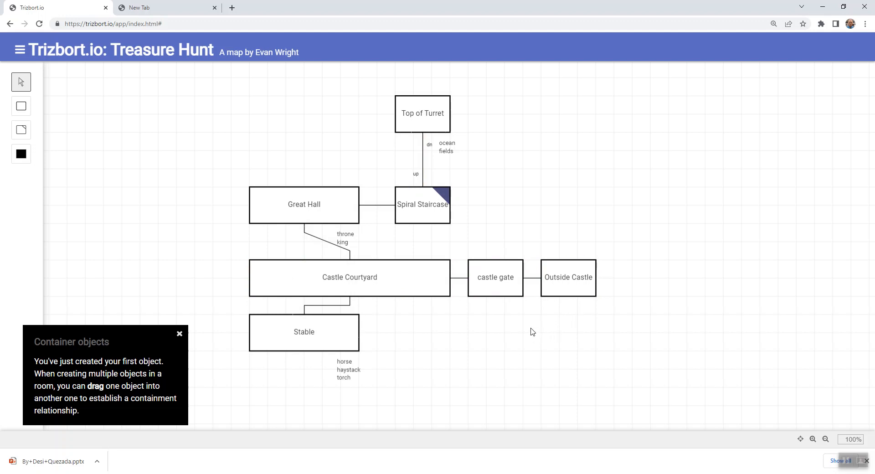
Dismiss the container objects tip and add four rooms in a two-by-two grid east of Outside Castle
drag(660, 324, 584, 317)
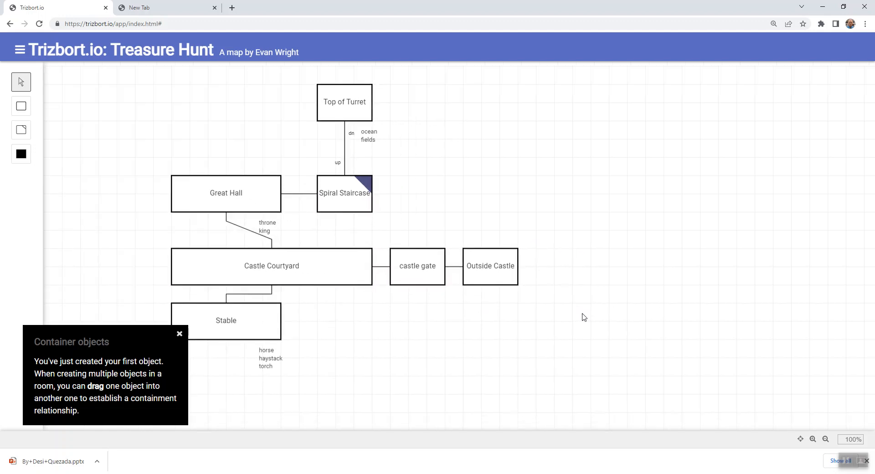
click(179, 335)
key(r)
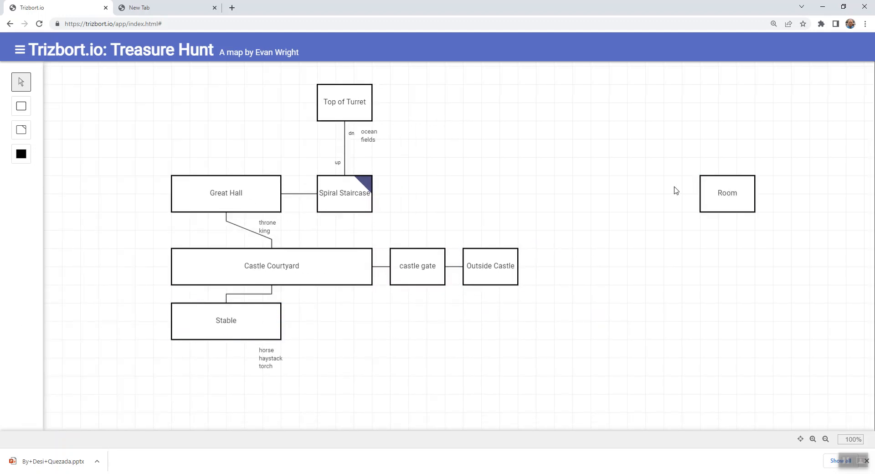
key(r)
drag(631, 204, 621, 191)
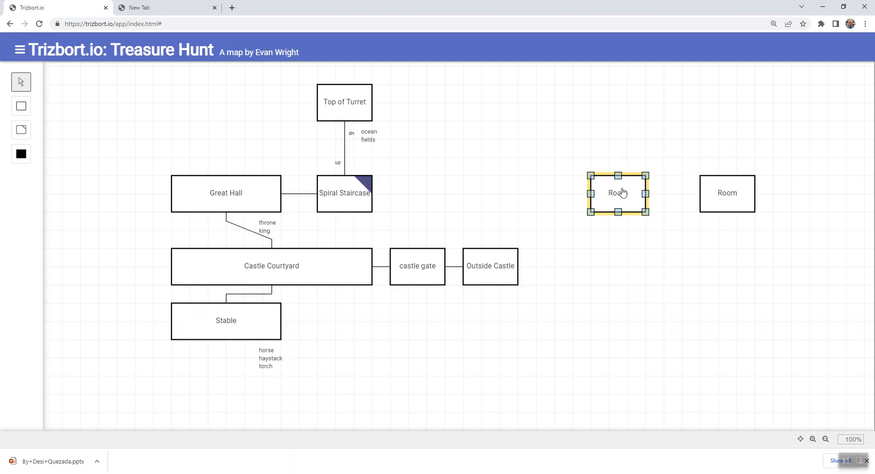
key(r)
drag(658, 257, 624, 277)
key(r)
drag(684, 280, 726, 269)
click(685, 301)
Name both western rooms of the new two-by-two grid "Forest"
double_click(617, 193)
text(Forest)
click(608, 242)
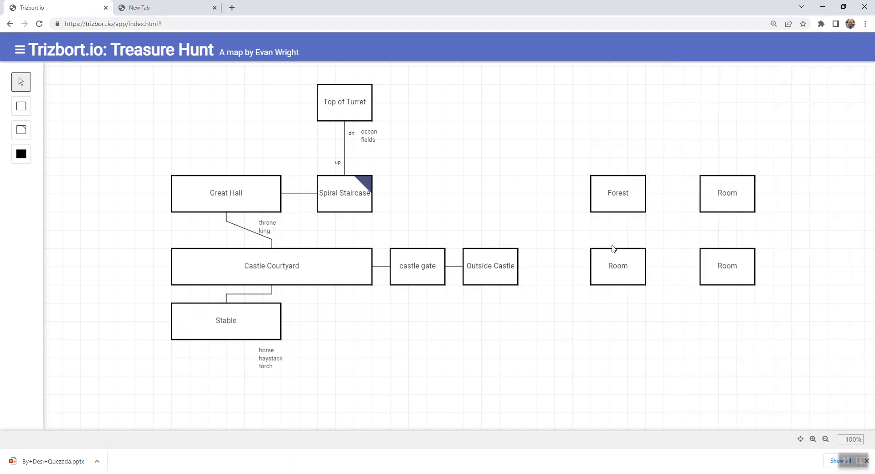
click(619, 261)
double_click(631, 262)
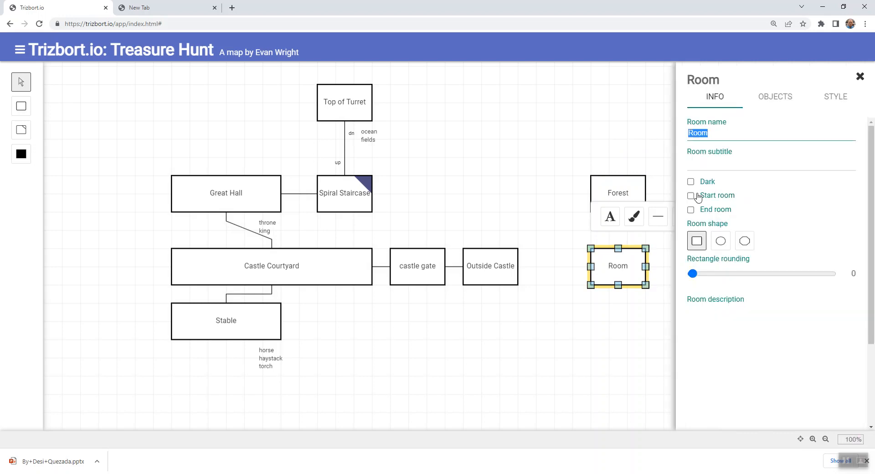
text(Forest)
key(Return)
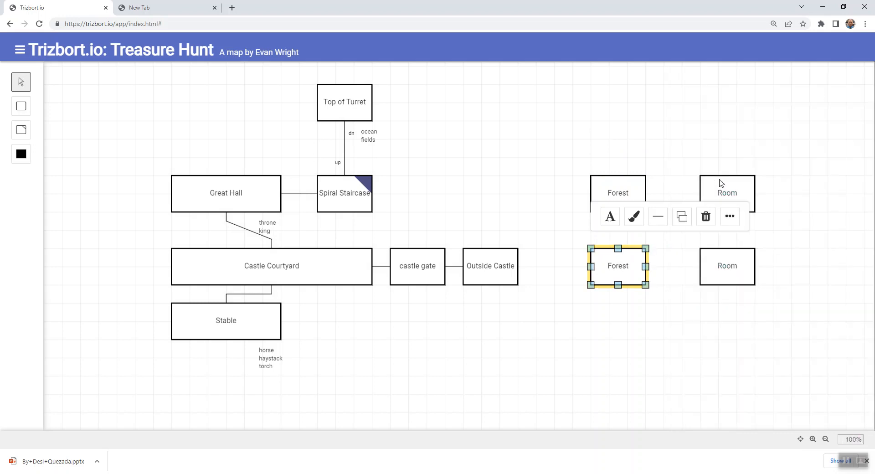
Name both eastern rooms of the grid "Forest" and deselect everything
click(742, 194)
double_click(742, 194)
text(Forest)
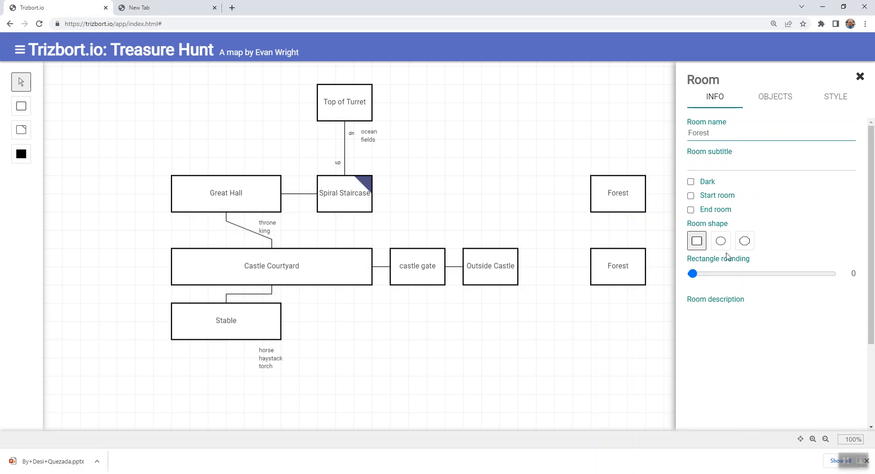
key(Return)
double_click(725, 255)
text(Forest)
key(Return)
click(581, 378)
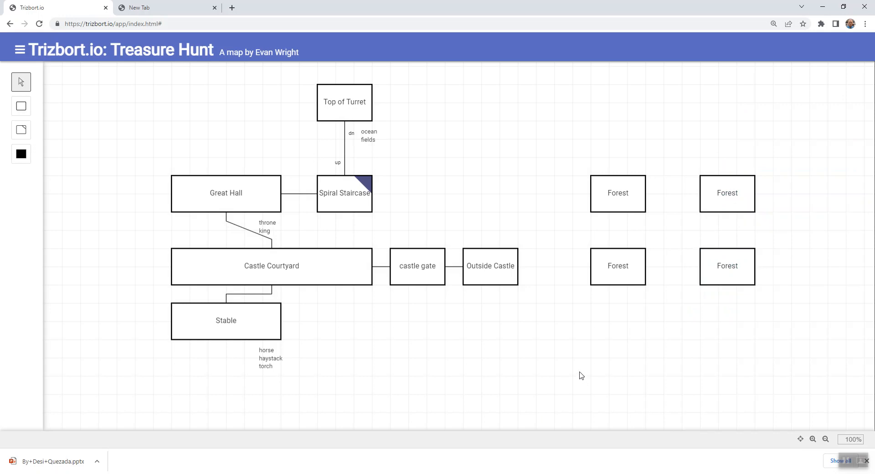
Connect each northern Forest room to the Forest room directly south of it
drag(618, 212, 619, 257)
drag(741, 212, 728, 253)
click(655, 230)
Connect the four Forest rooms diagonally, northwest to southeast and southwest to northeast
drag(645, 212, 700, 248)
click(686, 265)
drag(645, 248, 687, 285)
drag(645, 249, 704, 216)
click(670, 301)
Connect the two northern Forest rooms to each other and the two southern Forest rooms to each other
drag(647, 200, 709, 195)
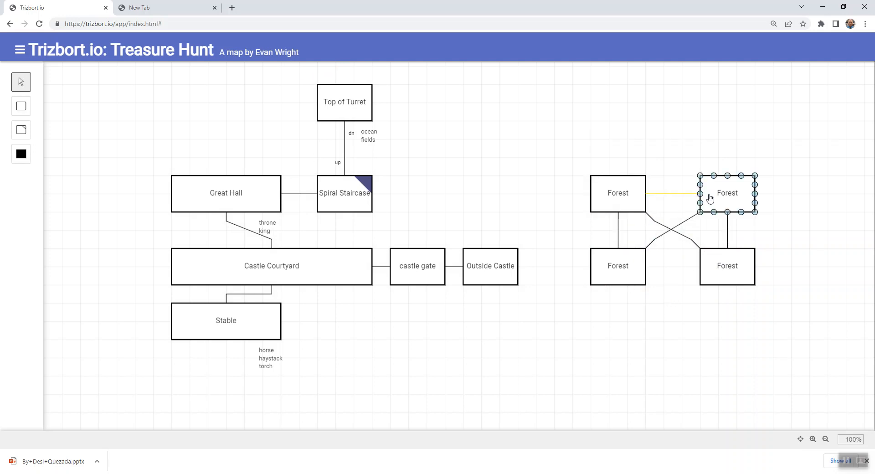
click(661, 302)
drag(646, 275, 703, 270)
click(690, 322)
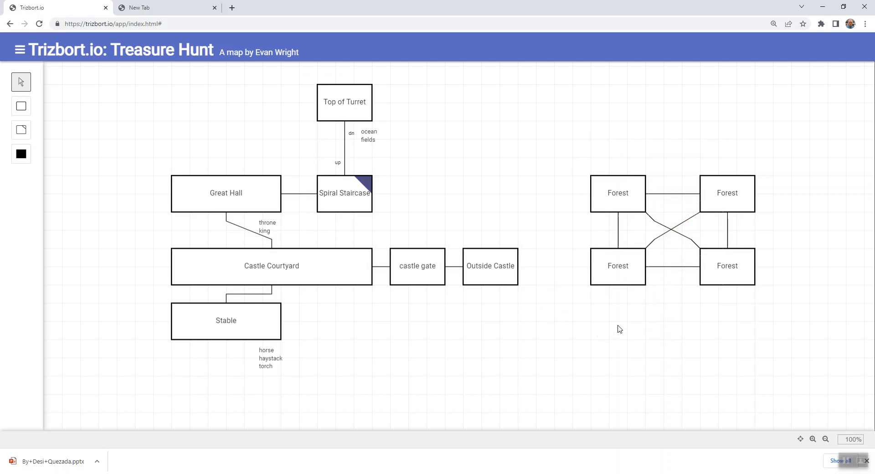
Add a room directly below the southwest Forest room and widen it eastward to span beneath both southern Forest rooms
key(r)
drag(609, 336, 633, 338)
click(636, 383)
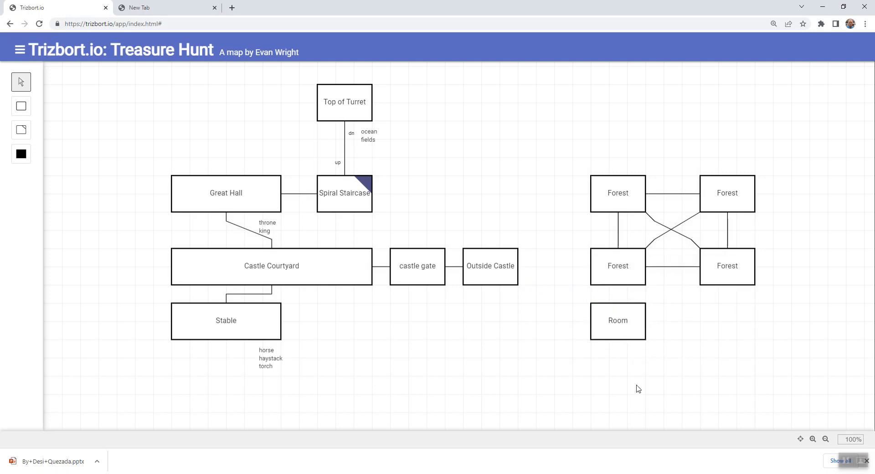
drag(613, 330, 791, 329)
click(654, 376)
Name the wide room below the forests "Dirt Road" and close its details
double_click(654, 328)
text(f)
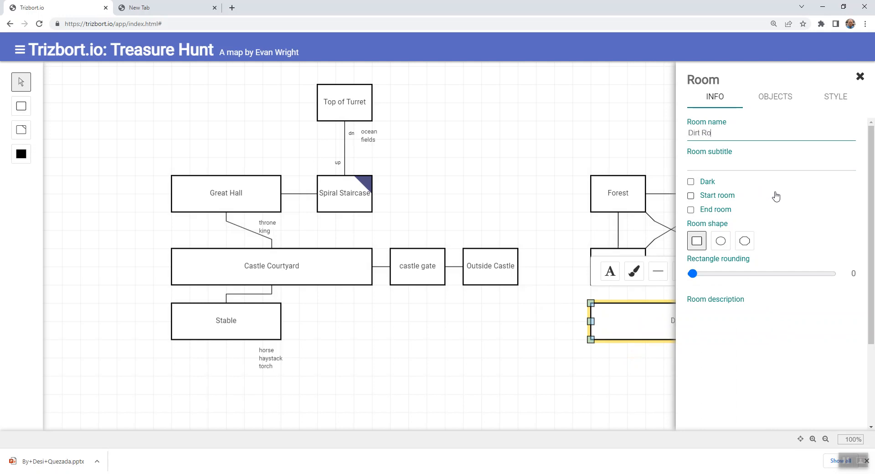
key(Return)
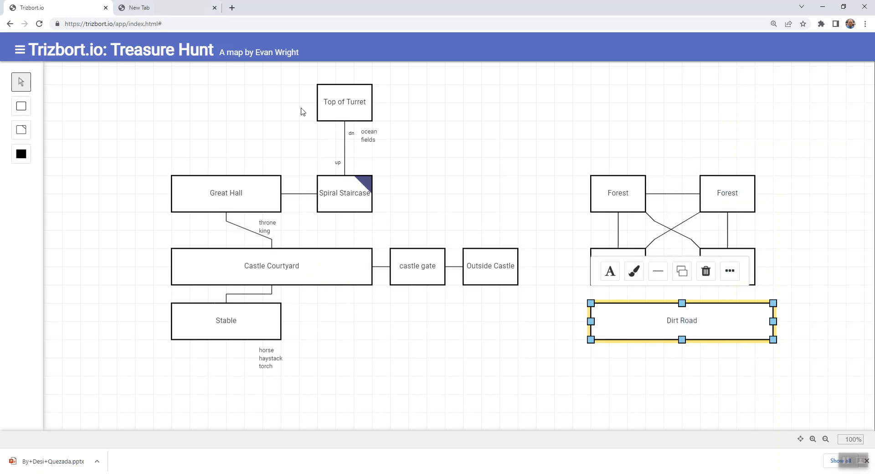
Connect the east side of Outside Castle to the west side of Dirt Road
click(455, 170)
mouse_move(590, 321)
mouse_down()
mouse_move(541, 302)
mouse_move(518, 266)
mouse_move(551, 278)
mouse_move(591, 322)
mouse_up()
click(572, 330)
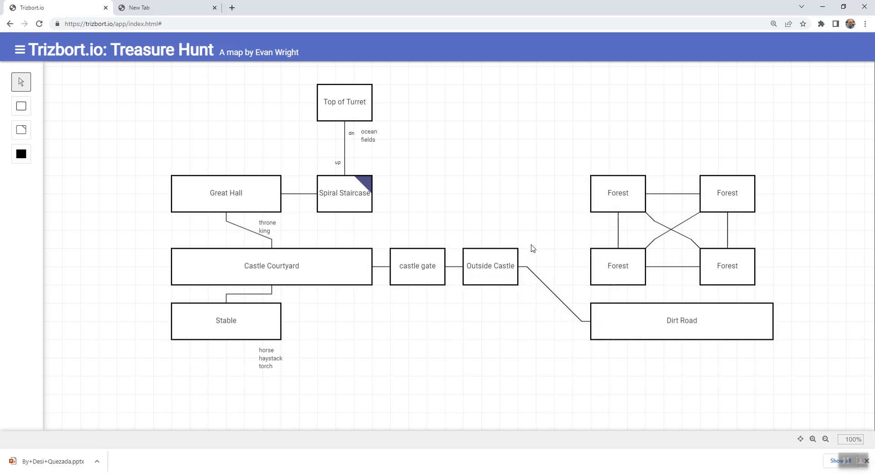
drag(518, 248, 591, 194)
click(549, 234)
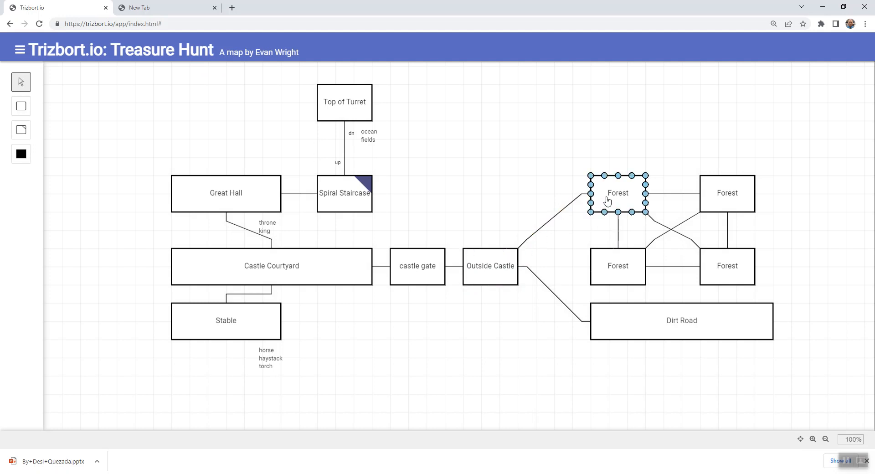
click(550, 224)
click(583, 196)
click(574, 200)
key(Delete)
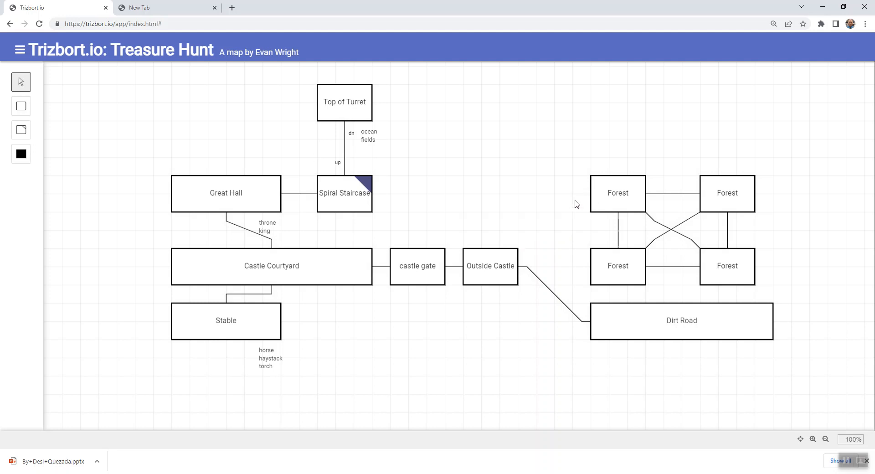
drag(517, 249, 594, 215)
click(567, 227)
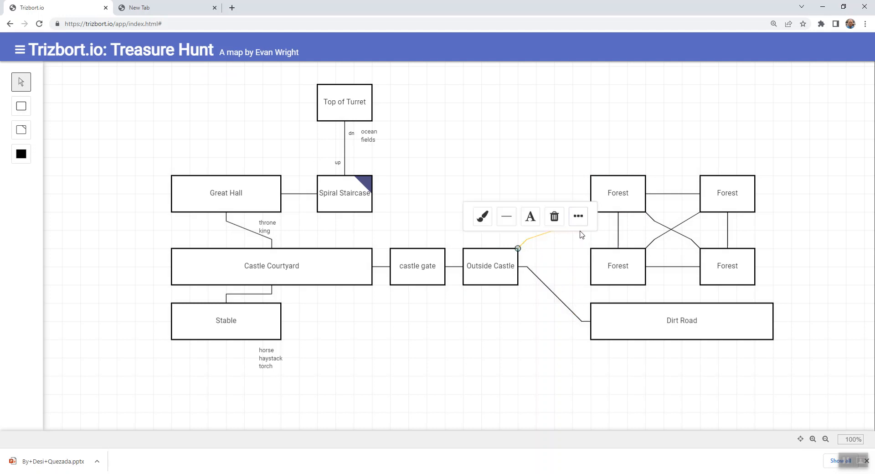
click(565, 256)
click(572, 231)
key(Delete)
Select all four Forest rooms and move them together north, away from Dirt Road
drag(575, 158, 800, 296)
drag(735, 202, 744, 143)
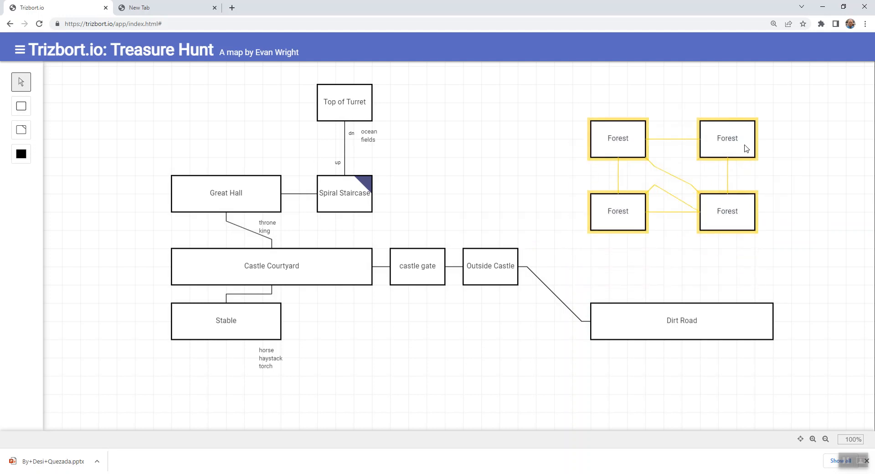
click(538, 248)
Connect Outside Castle's northeast corner to the southwest Forest room, and connect that Forest room to the top of Dirt Road
drag(518, 248, 681, 303)
click(616, 242)
click(600, 275)
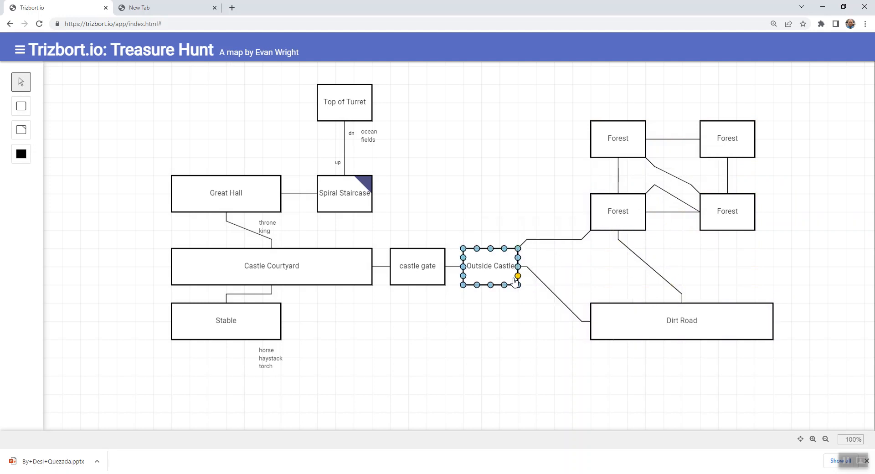
Delete the misrouted diagonal between the southern Forest rooms and reconnect the northeast Forest room to the southwest one
click(673, 201)
key(Delete)
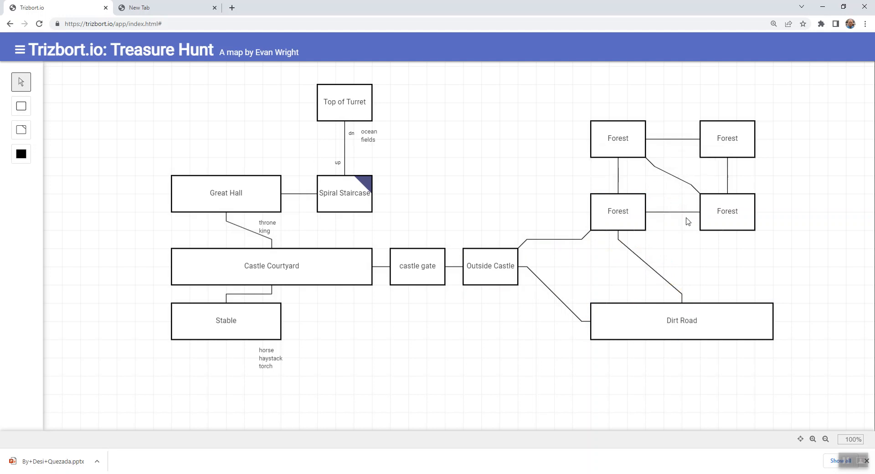
drag(700, 158, 646, 202)
click(688, 251)
mouse_move(710, 227)
mouse_down()
mouse_move(731, 254)
mouse_move(718, 234)
mouse_up()
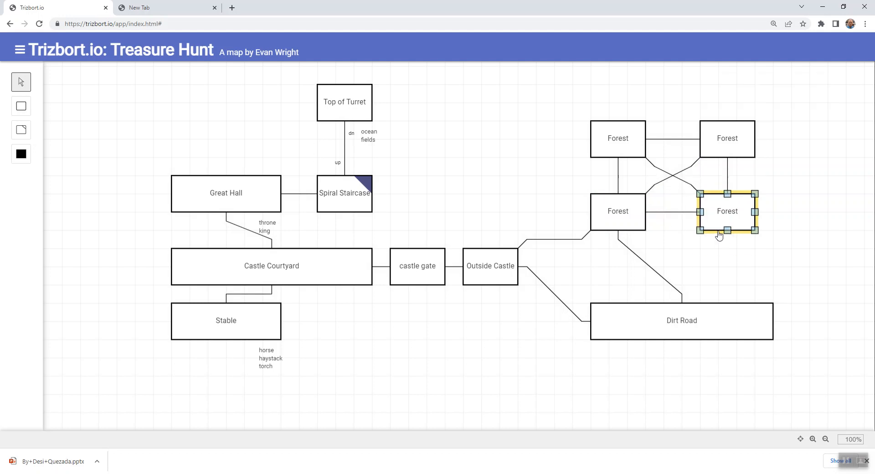
mouse_move(728, 149)
mouse_down()
mouse_move(737, 129)
mouse_move(739, 147)
mouse_up()
click(614, 141)
mouse_move(615, 200)
mouse_down()
mouse_move(611, 219)
mouse_move(617, 211)
mouse_up()
Move Outside Castle one grid cell east and Dirt Road one grid cell north
click(515, 279)
drag(515, 279, 533, 279)
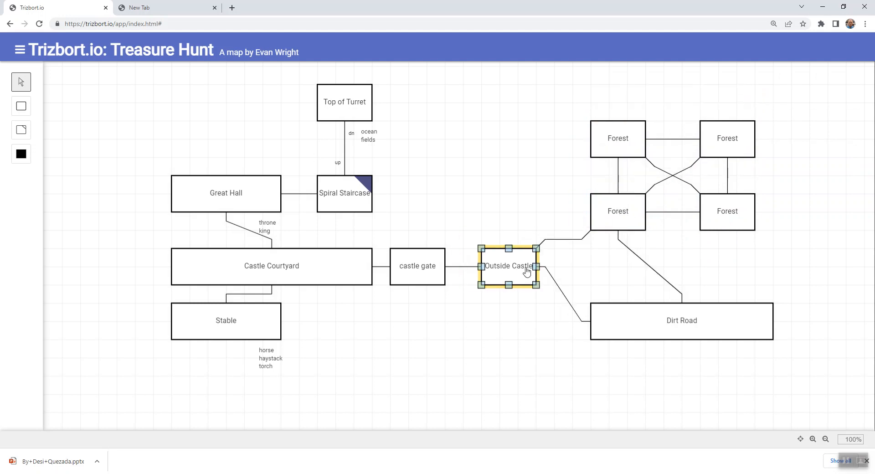
mouse_move(656, 330)
mouse_down()
mouse_move(658, 347)
mouse_move(657, 321)
mouse_up()
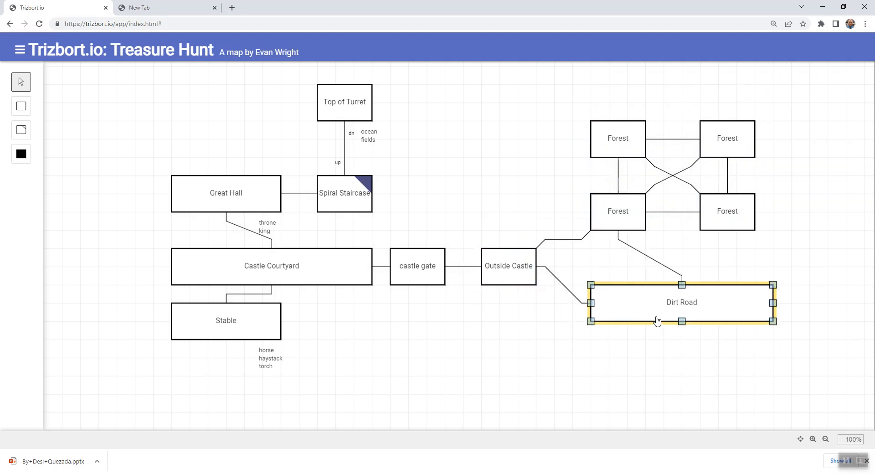
double_click(515, 279)
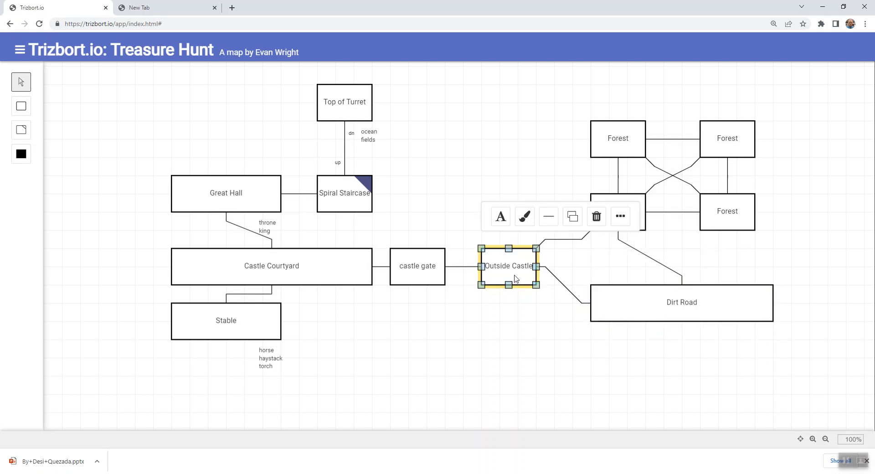
click(519, 291)
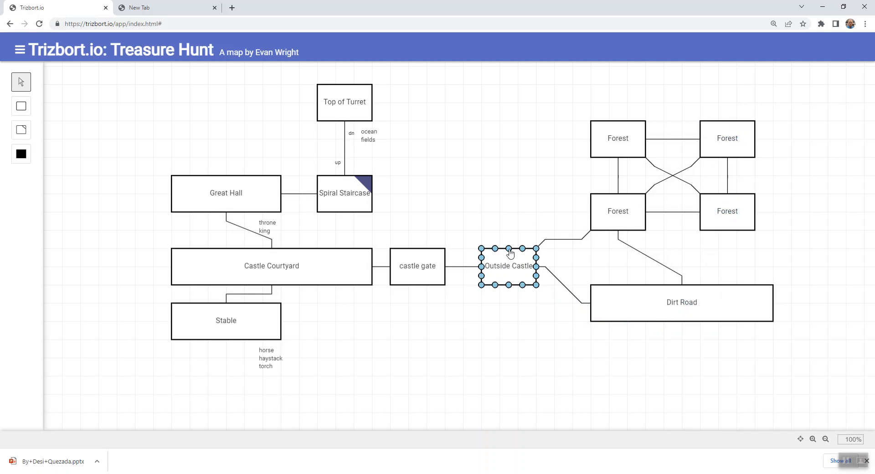
drag(508, 249, 500, 193)
key(Delete)
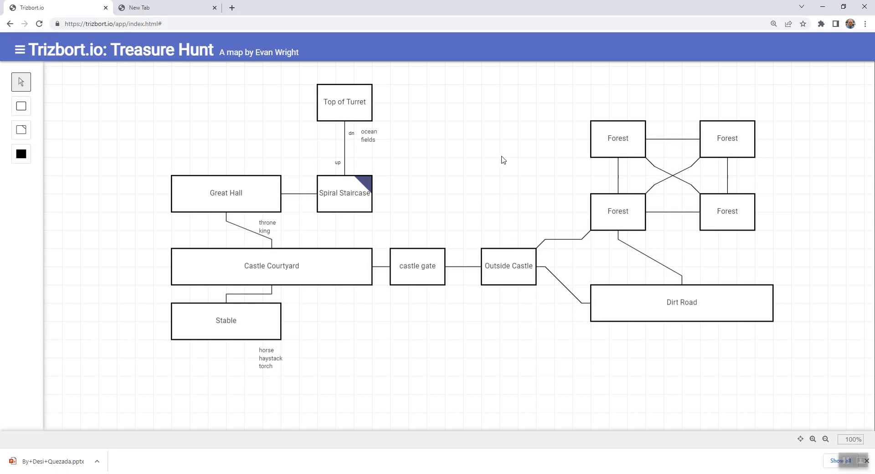
Add a room north of Outside Castle and connect it to the Forest rooms to its east and southeast
key(r)
drag(514, 158, 592, 138)
click(524, 219)
click(561, 178)
drag(538, 161, 592, 194)
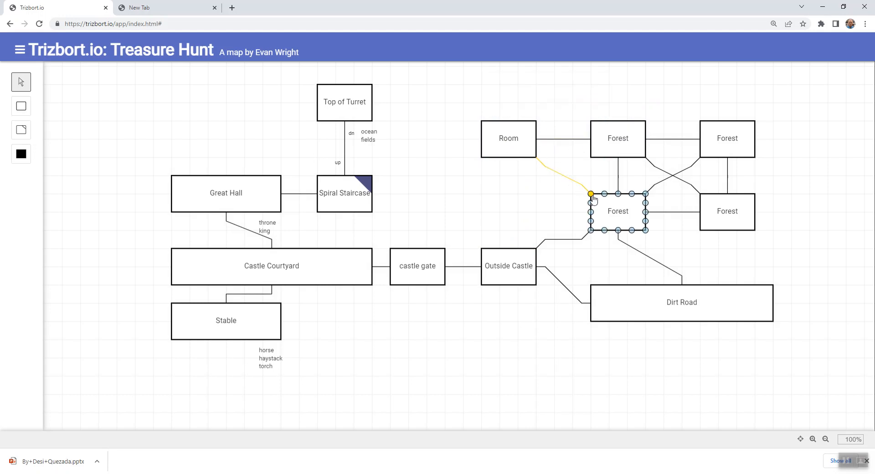
Name the new room north of Outside Castle "Forest" and connect its south side to Outside Castle
double_click(524, 143)
text(Forest)
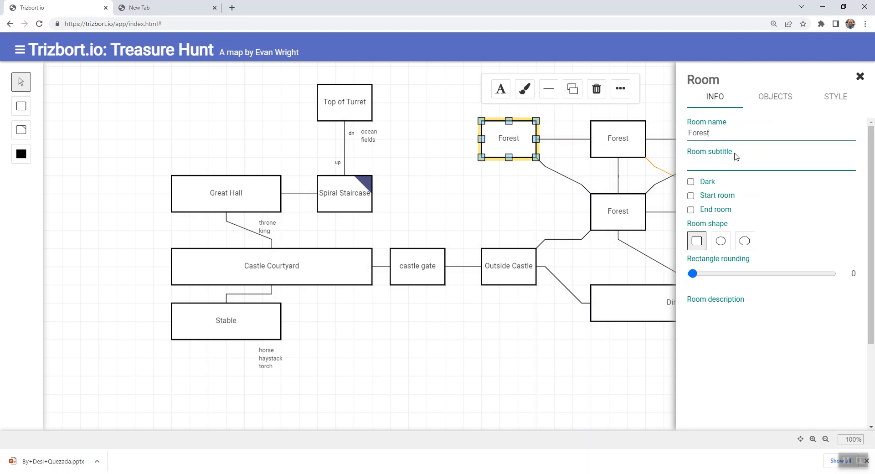
key(Escape)
click(523, 228)
drag(508, 157, 514, 252)
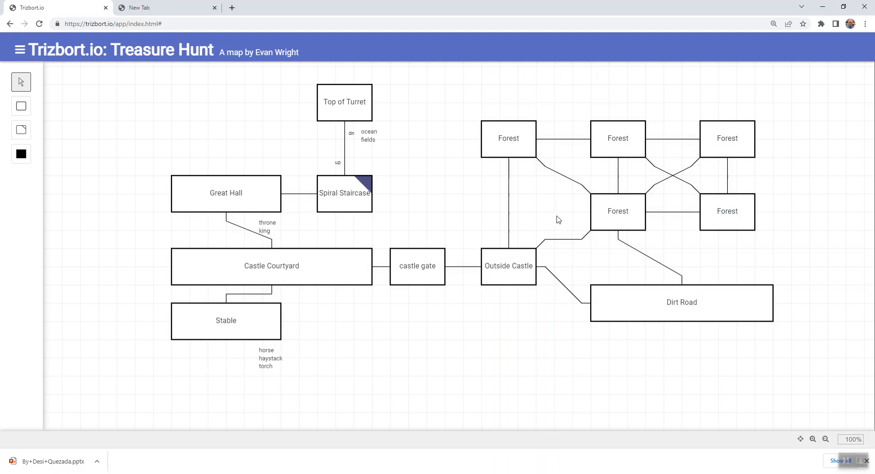
click(637, 309)
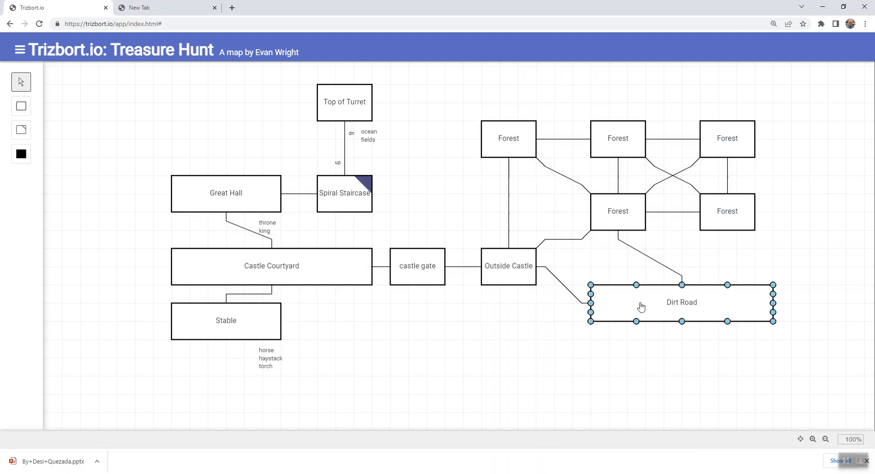
double_click(642, 310)
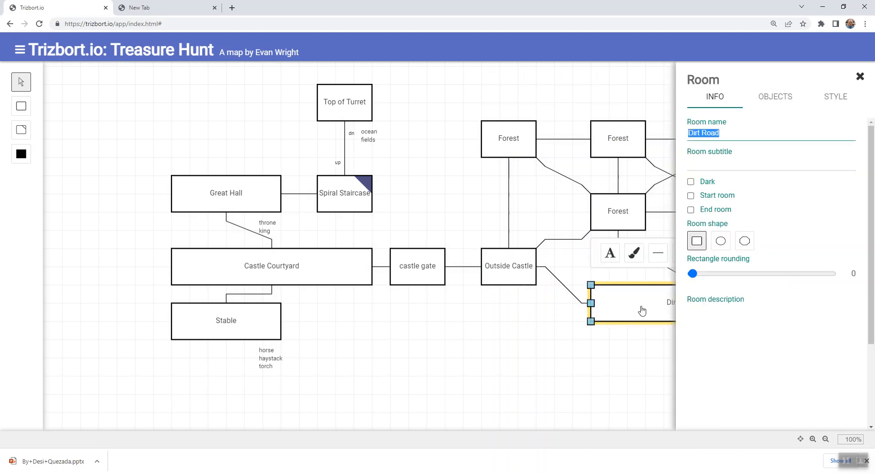
click(711, 316)
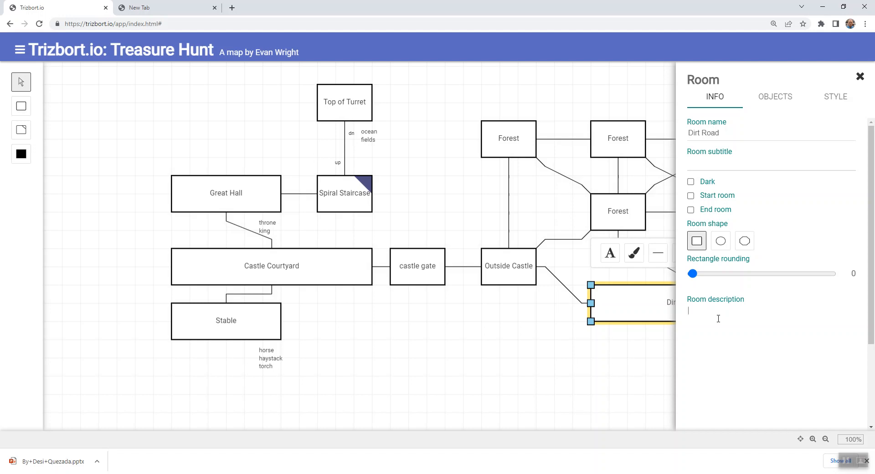
click(556, 385)
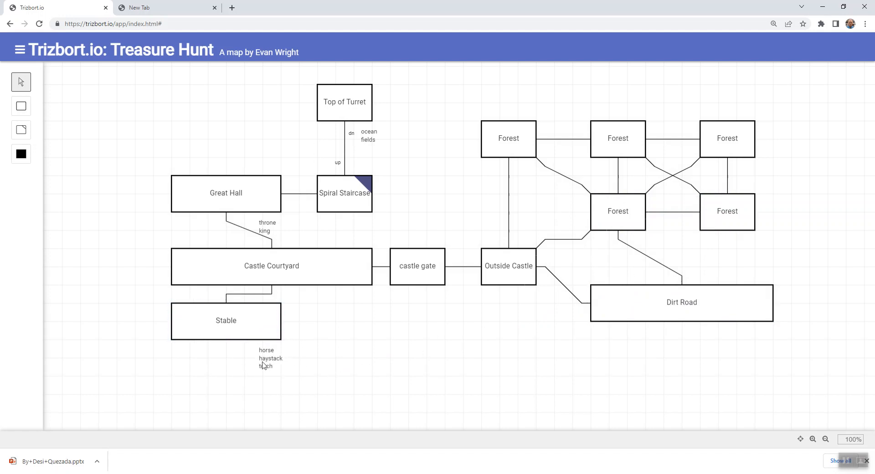
Move the Stable room two grid cells east and one grid cell south, away from the Castle Courtyard
drag(238, 337, 293, 365)
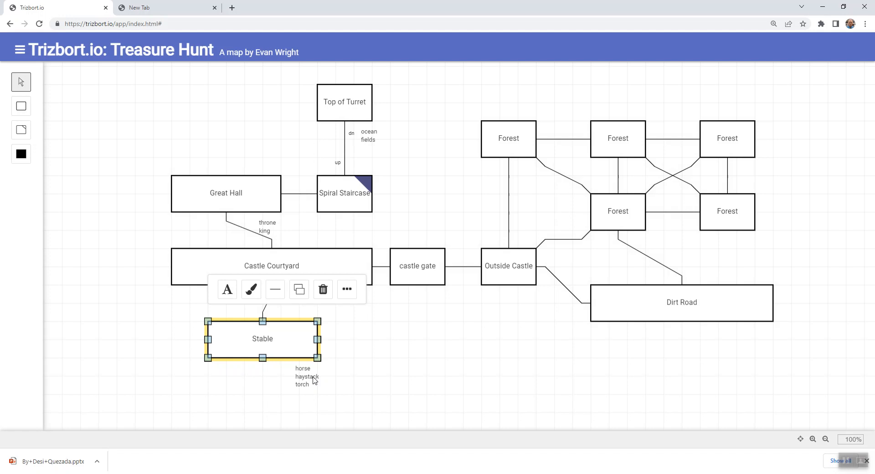
click(393, 201)
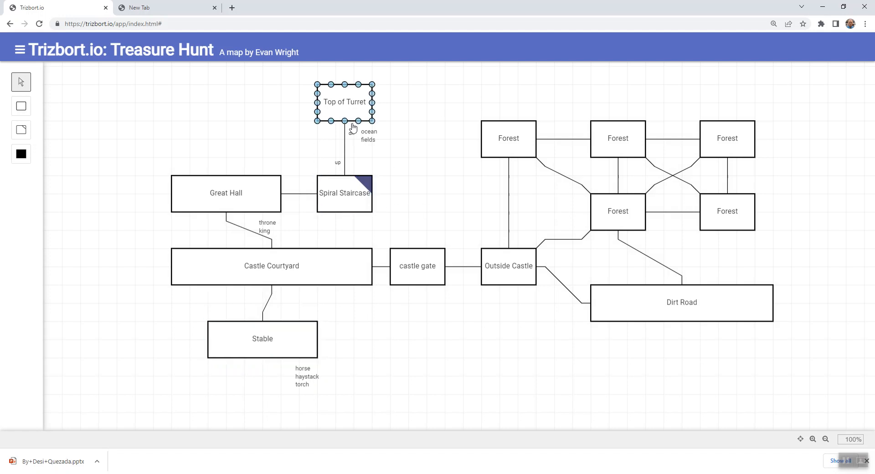
Review the start and end types of the connector between Top of Turret and Spiral Staircase, and look over the castle rooms
double_click(342, 154)
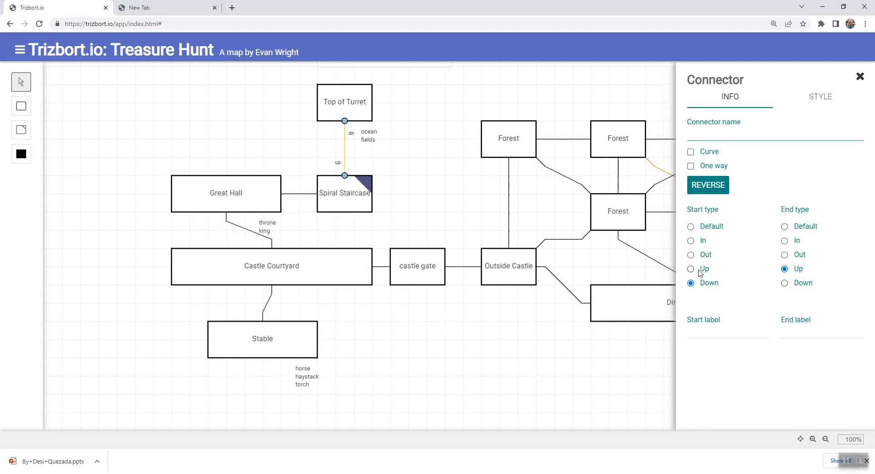
click(496, 366)
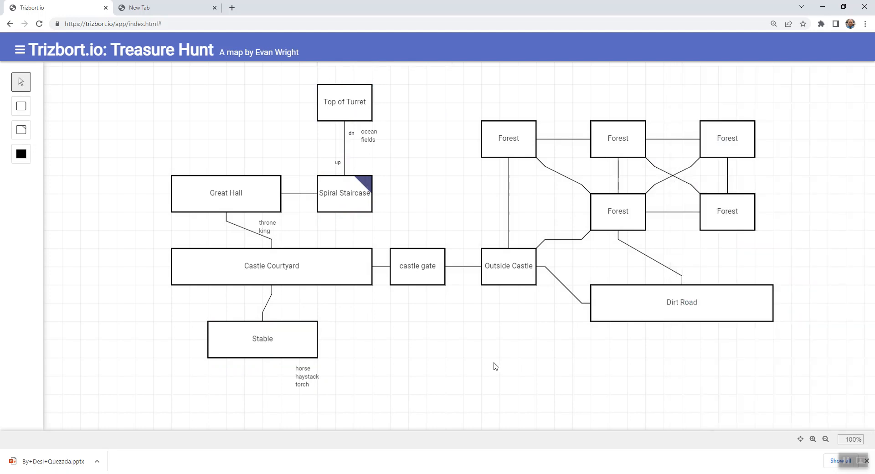
click(419, 284)
click(280, 284)
click(300, 332)
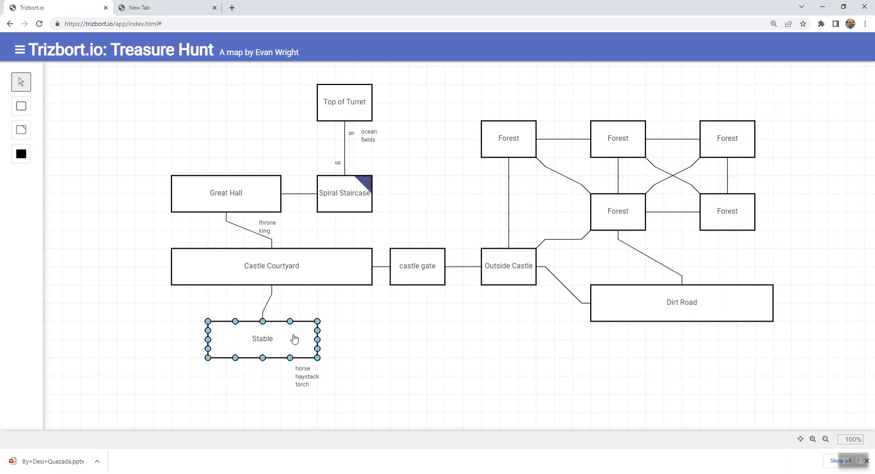
click(356, 189)
click(348, 102)
click(437, 198)
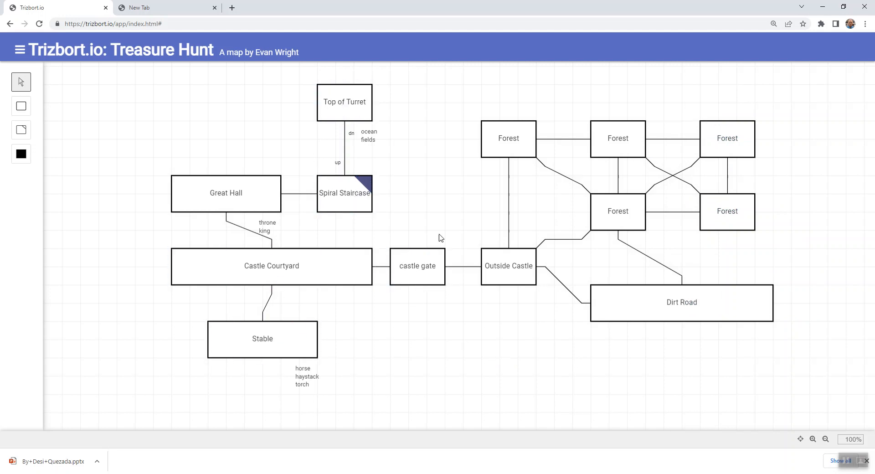
Add an object named "wooden chest" to the Great Hall
click(273, 187)
double_click(250, 189)
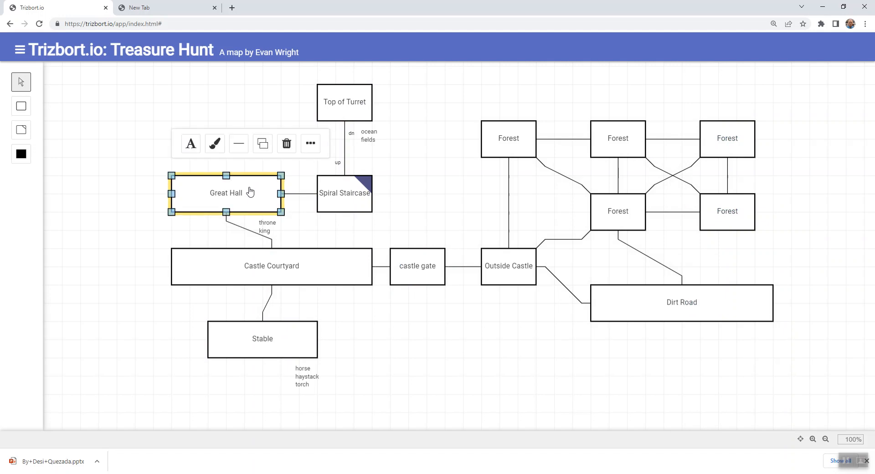
click(761, 105)
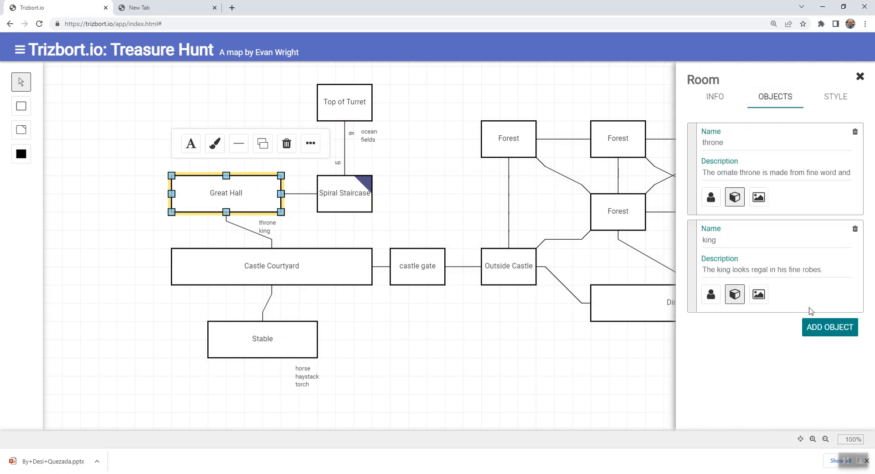
click(835, 340)
drag(773, 337, 683, 352)
text(wooden chest)
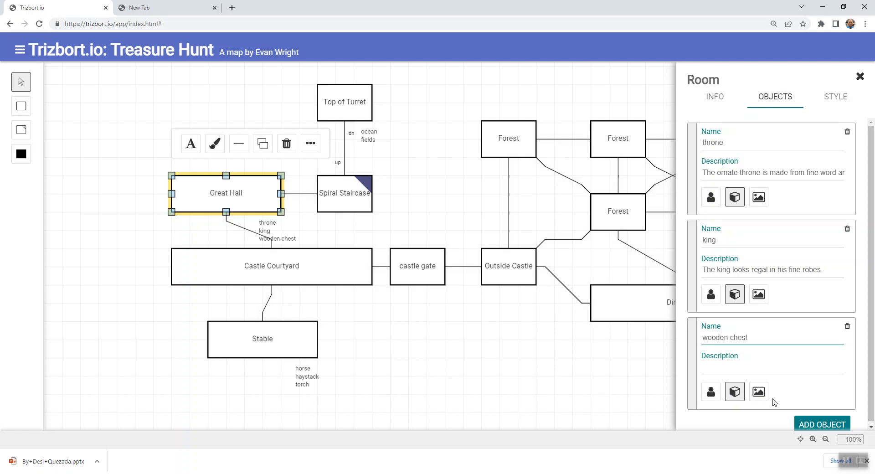
click(433, 388)
Add an object named "scepter" to the Great Hall
click(261, 276)
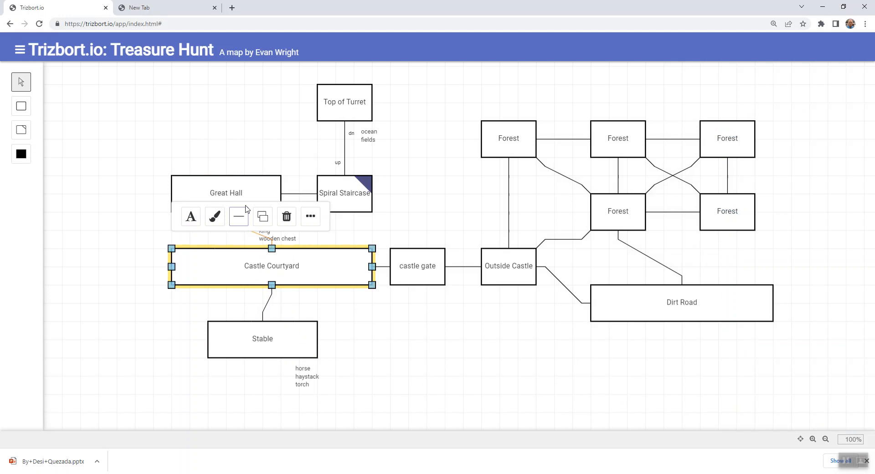
double_click(248, 187)
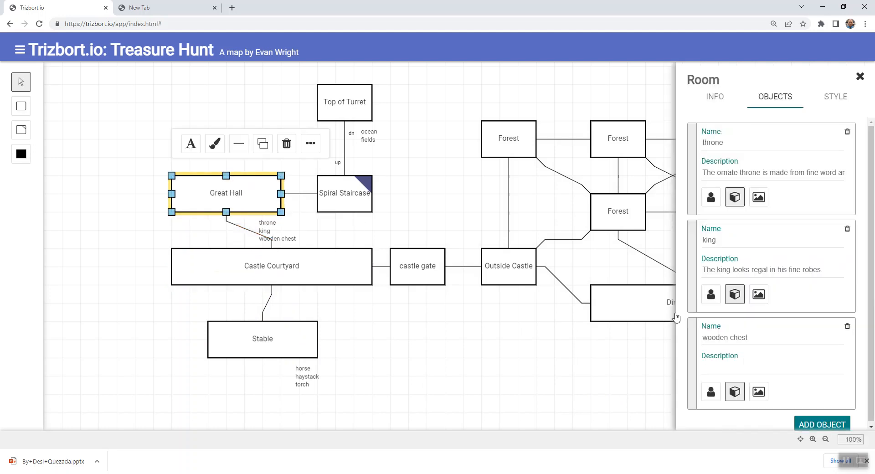
click(820, 424)
scroll(791, 417, down, 3)
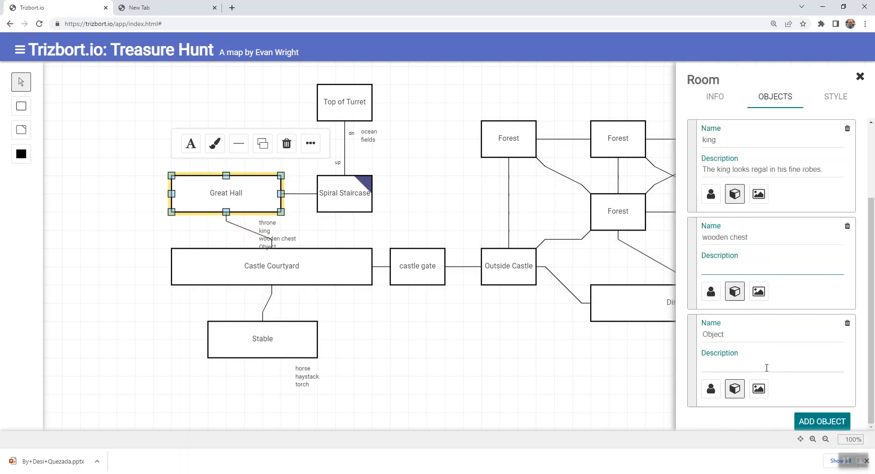
drag(736, 339, 692, 341)
text(sx)
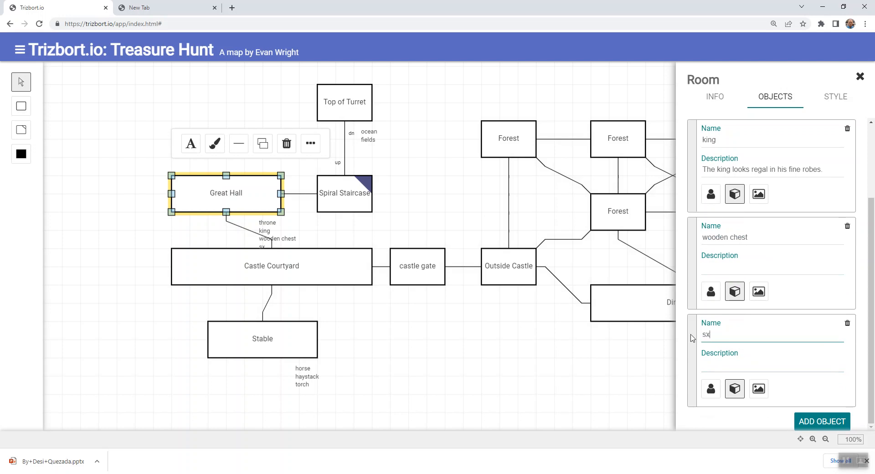
text(ceptre)
key(BackSpace)
key(BackSpace)
text(er)
click(647, 370)
Move the Great Hall, Spiral Staircase and Top of Turret rooms one grid cell north each
click(242, 261)
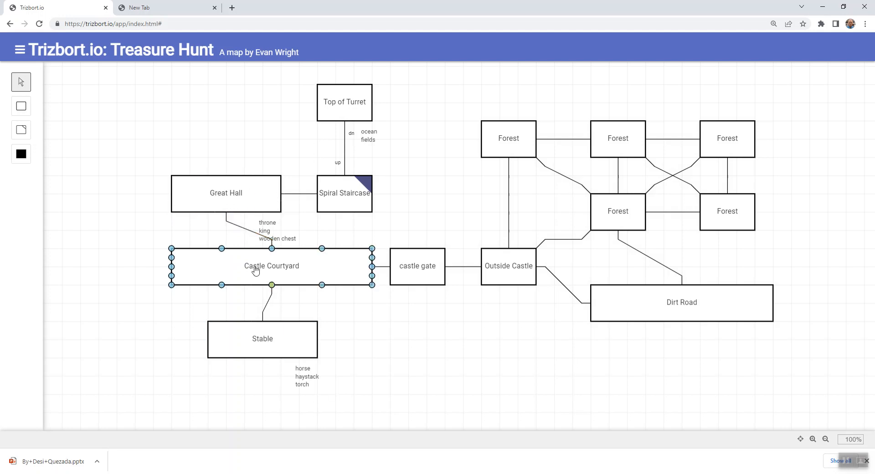
drag(249, 187, 250, 176)
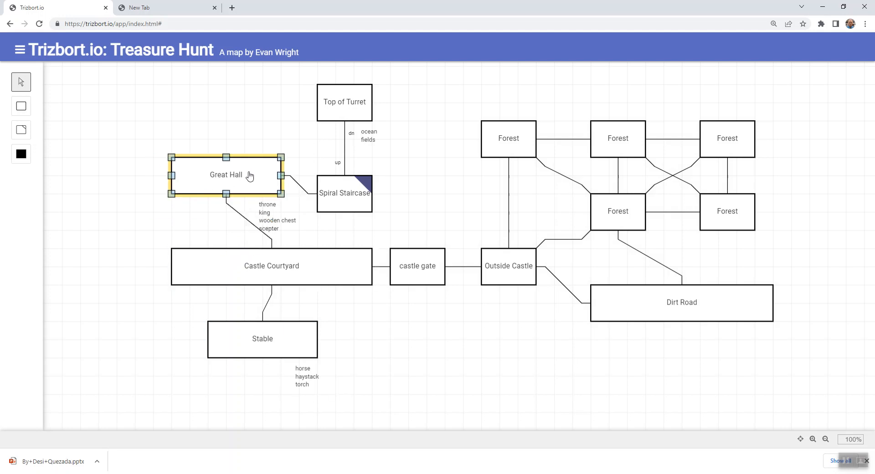
drag(333, 200, 333, 182)
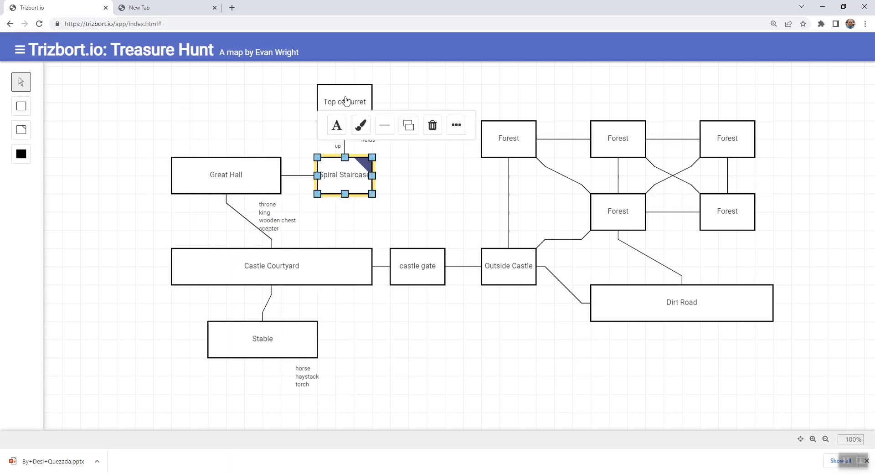
drag(344, 106, 345, 88)
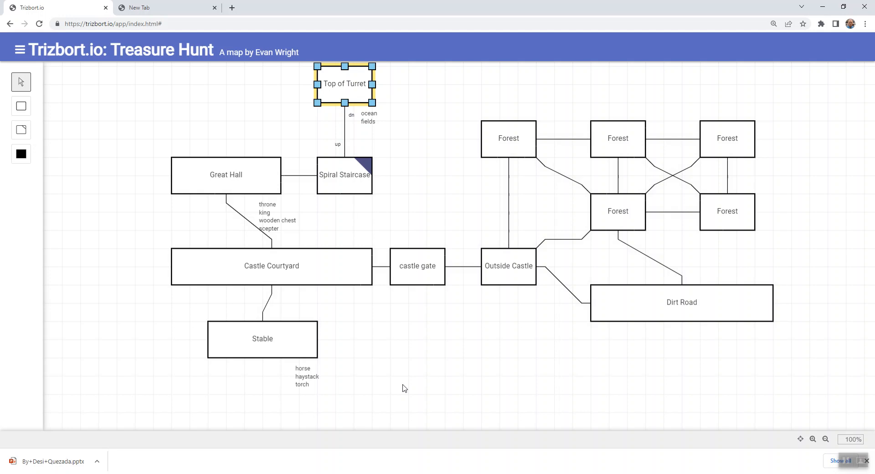
Review the objects and room description of Top of Turret
double_click(351, 94)
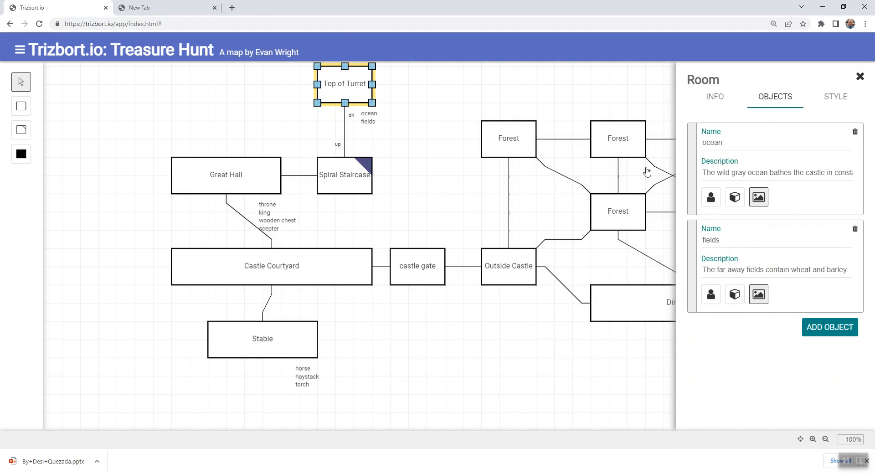
click(715, 97)
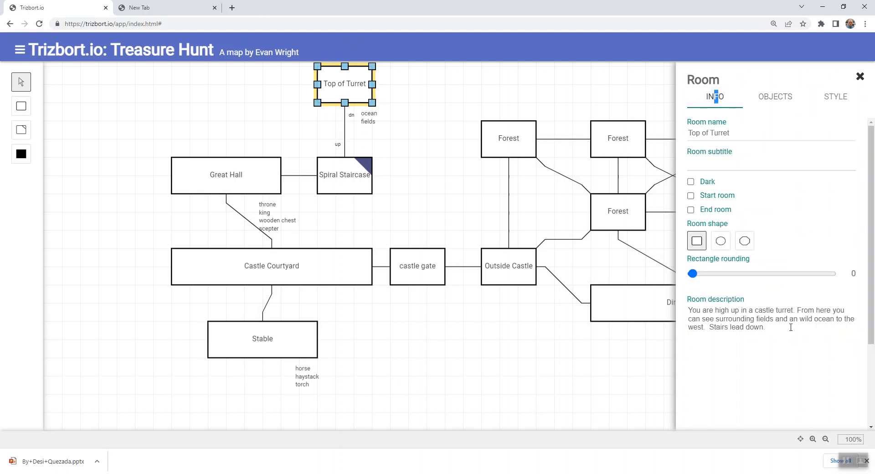
click(404, 157)
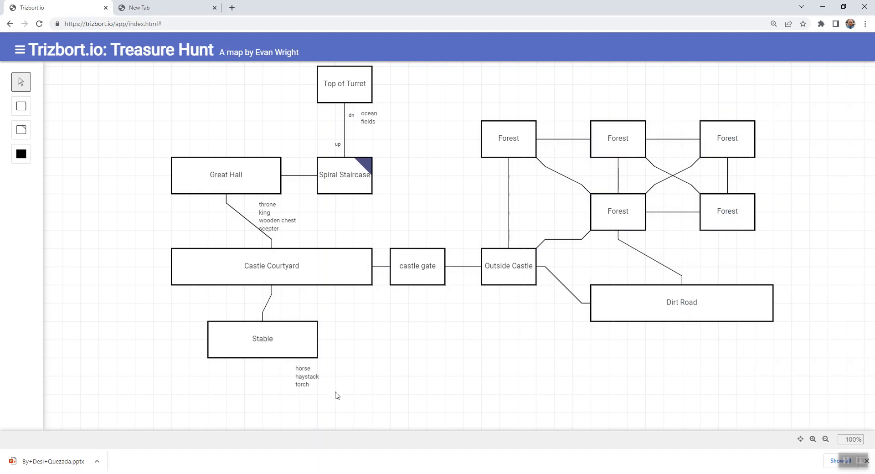
Add an object named "statue" to the Outside Castle room
double_click(532, 272)
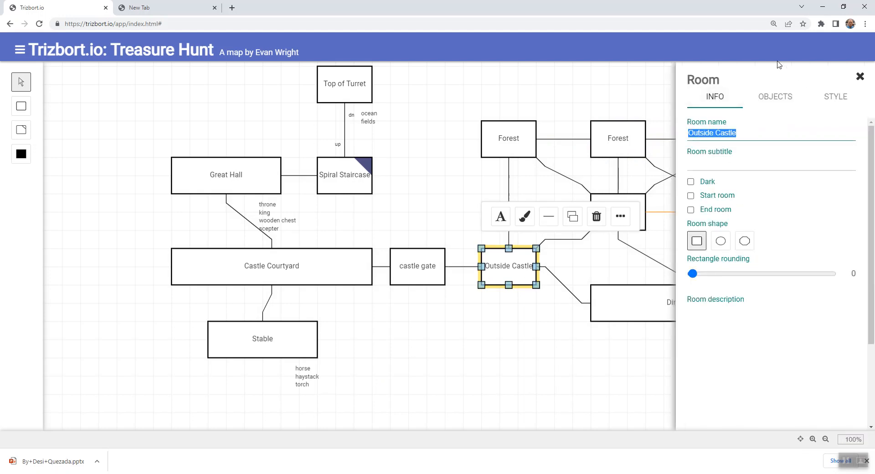
click(775, 97)
click(815, 156)
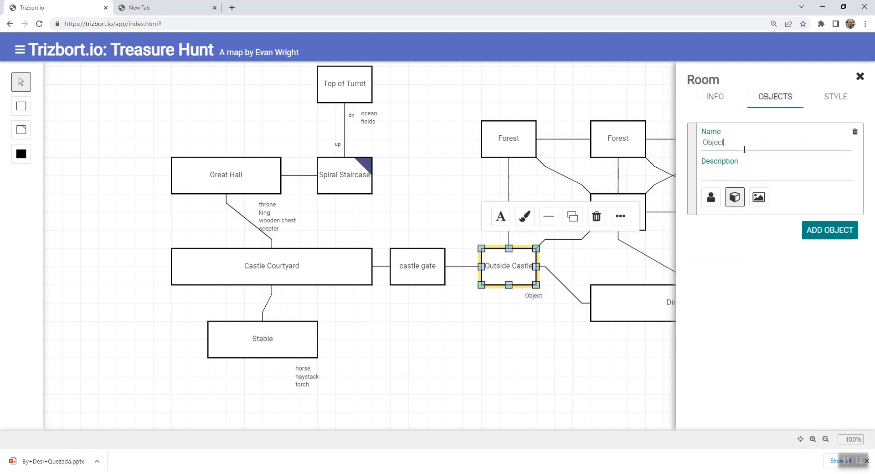
key(BackSpace)
key(BackSpace)
key(BackSpace)
key(BackSpace)
key(BackSpace)
text(statue)
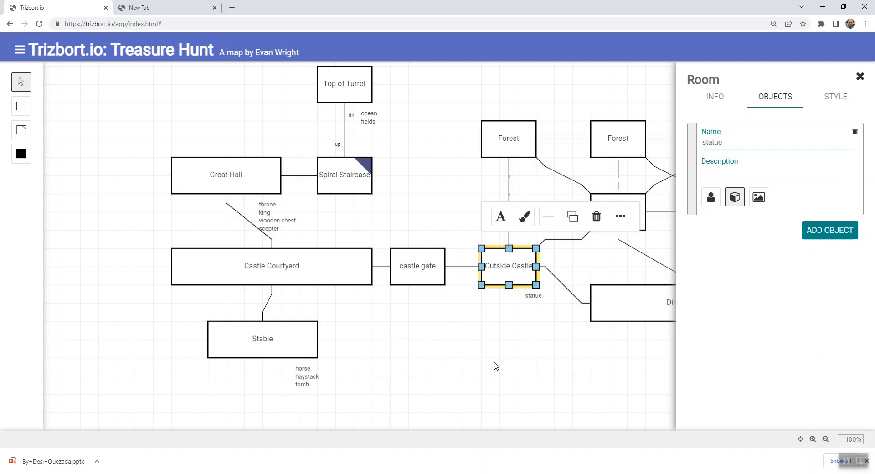
click(471, 338)
Add an object named "statue" to the Great Hall
click(256, 184)
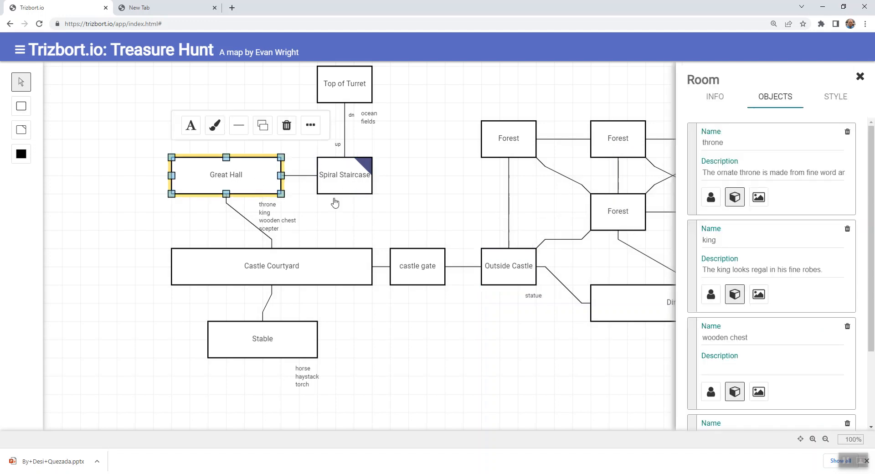
scroll(810, 247, down, 3)
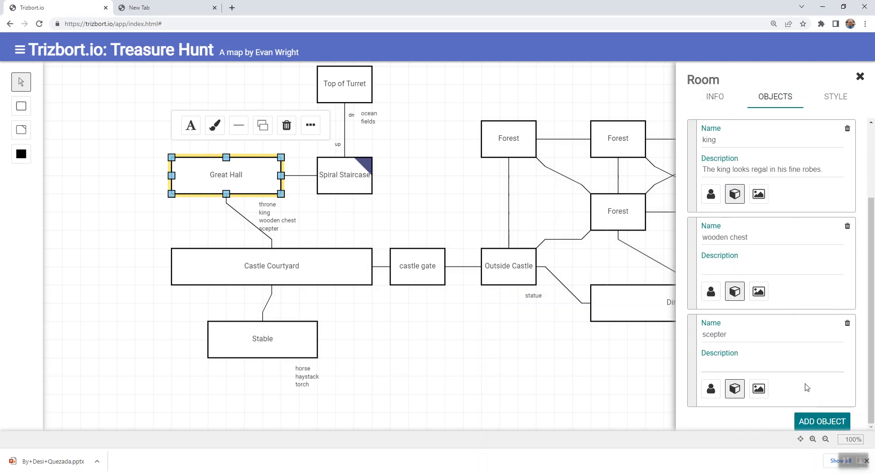
click(816, 417)
click(728, 333)
drag(729, 333, 692, 339)
text(gta)
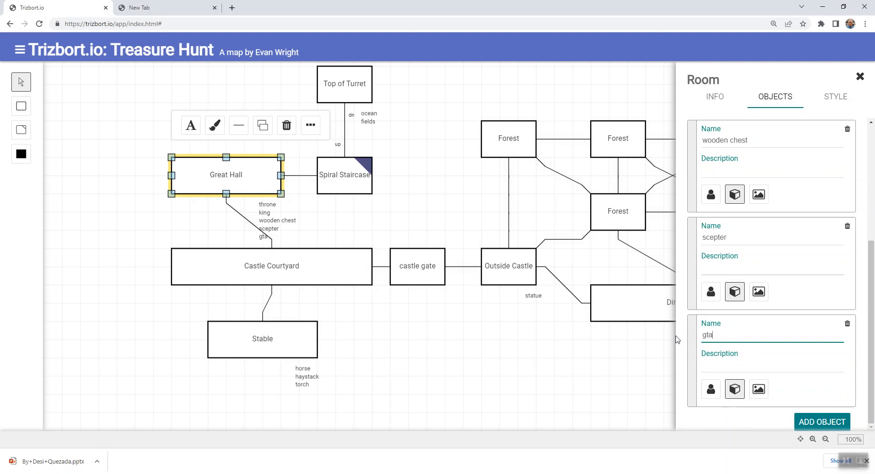
text(statue)
click(551, 344)
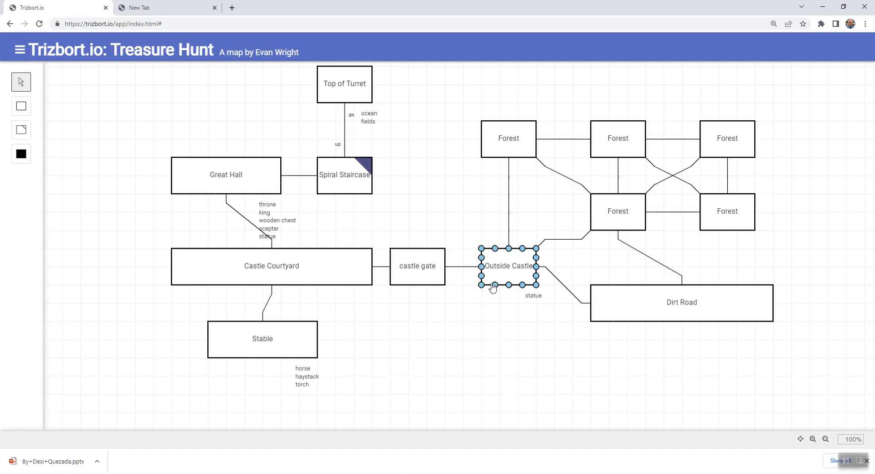
click(610, 138)
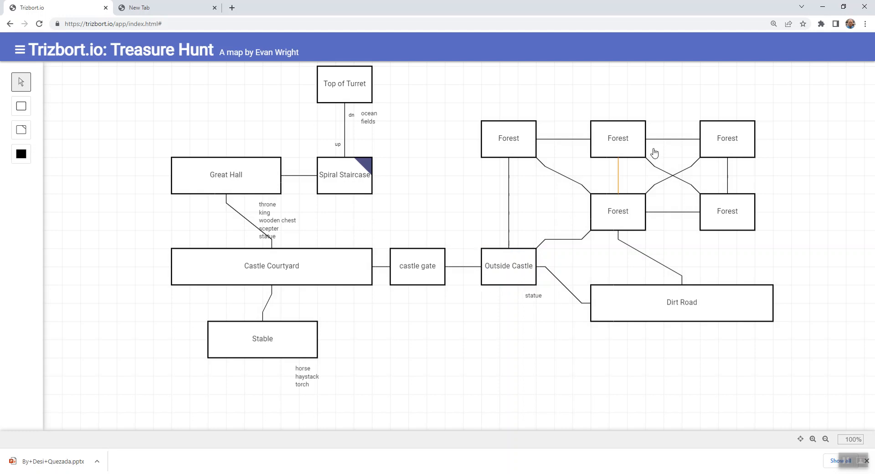
click(606, 169)
click(244, 169)
click(513, 278)
click(254, 168)
click(463, 253)
click(255, 172)
click(488, 278)
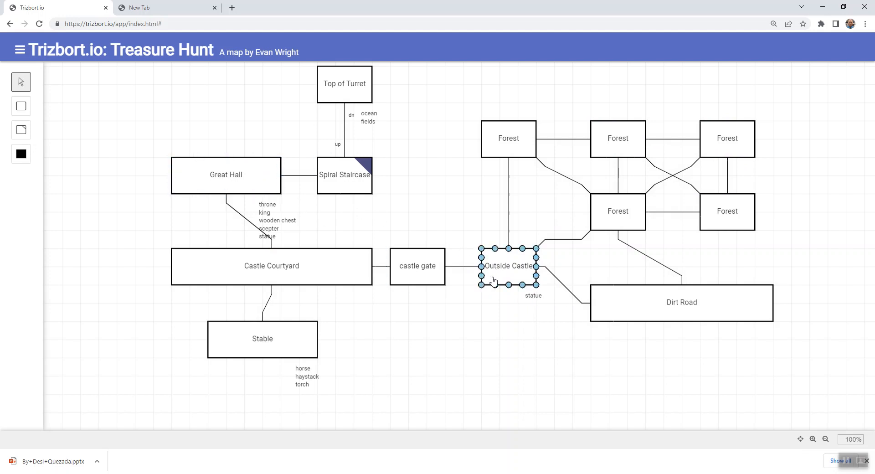
click(427, 251)
click(273, 184)
click(609, 315)
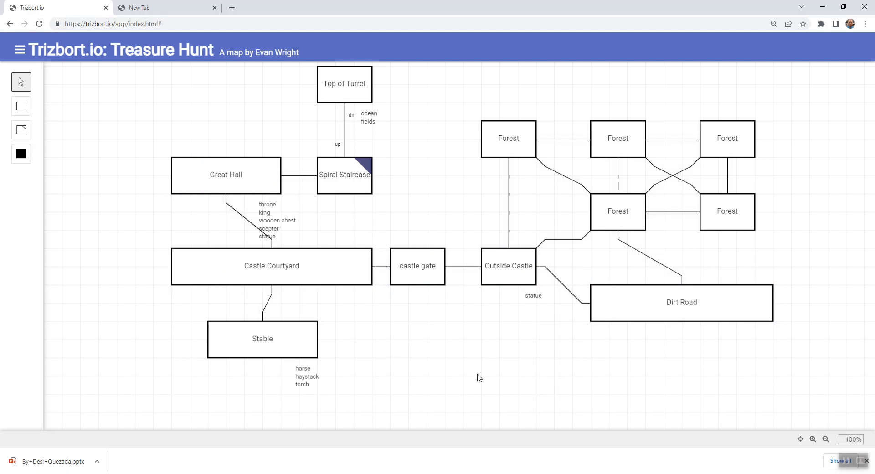
Save the finished Treasure Hunt map to a file on the computer and return to the map canvas
click(20, 51)
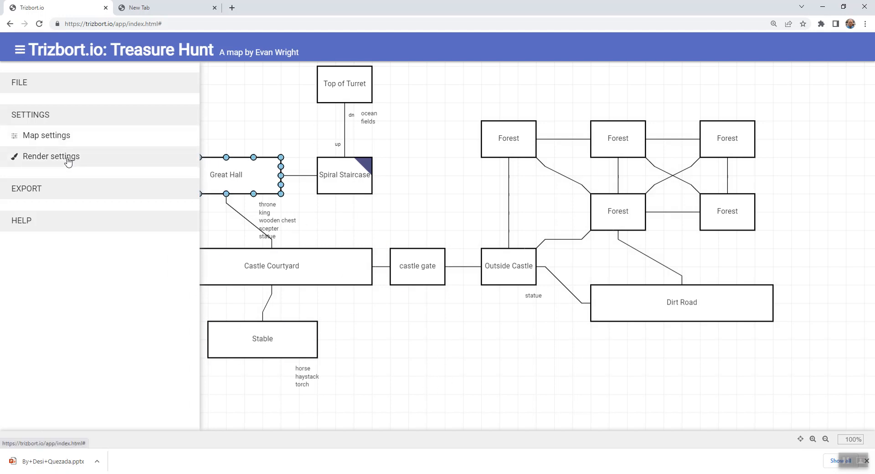
click(17, 53)
click(18, 52)
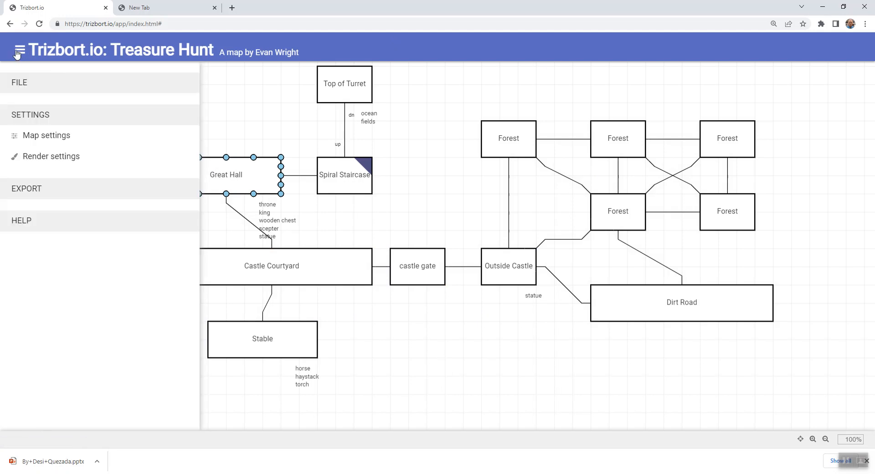
click(25, 195)
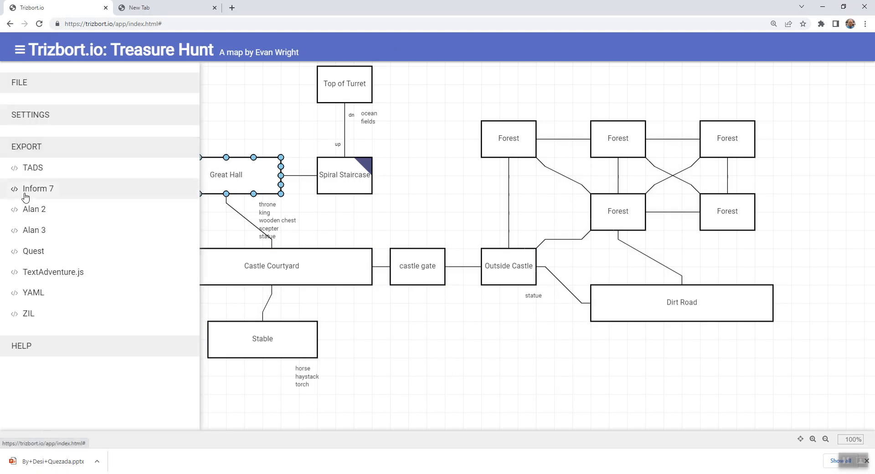
click(32, 115)
click(32, 81)
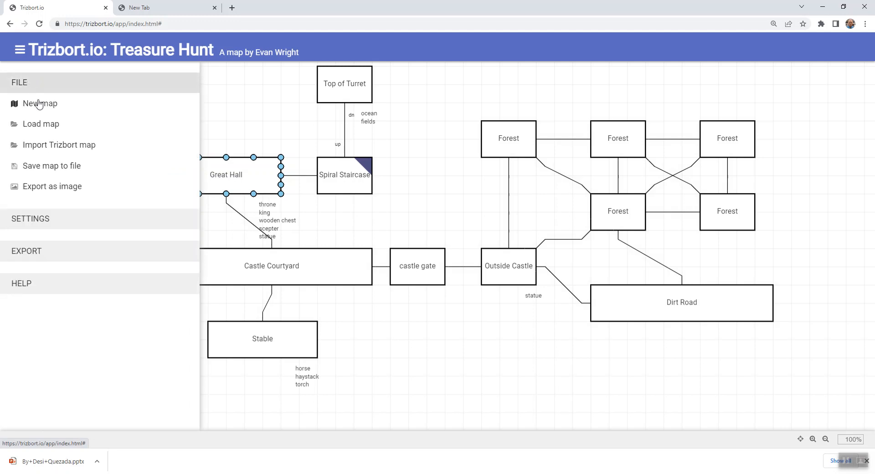
click(65, 170)
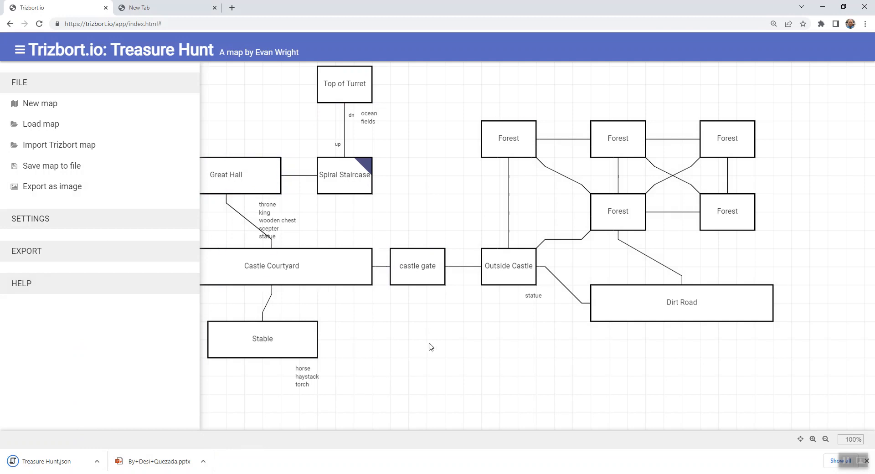
scroll(430, 347, up, 2)
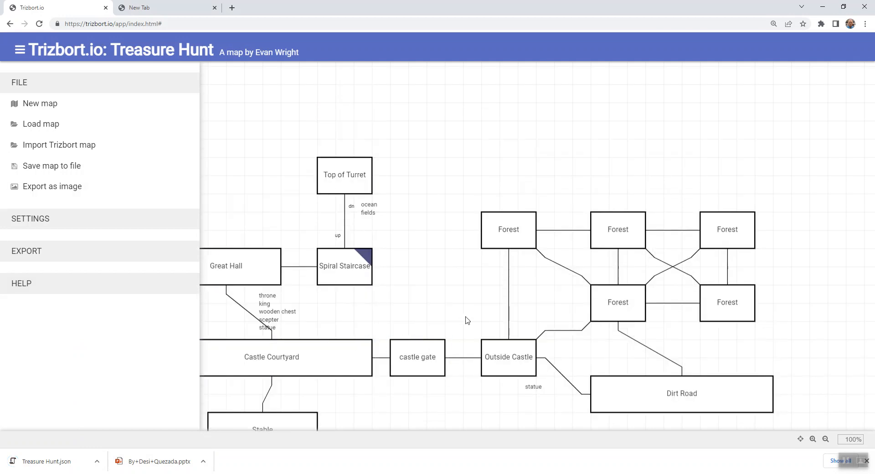
scroll(466, 319, down, 2)
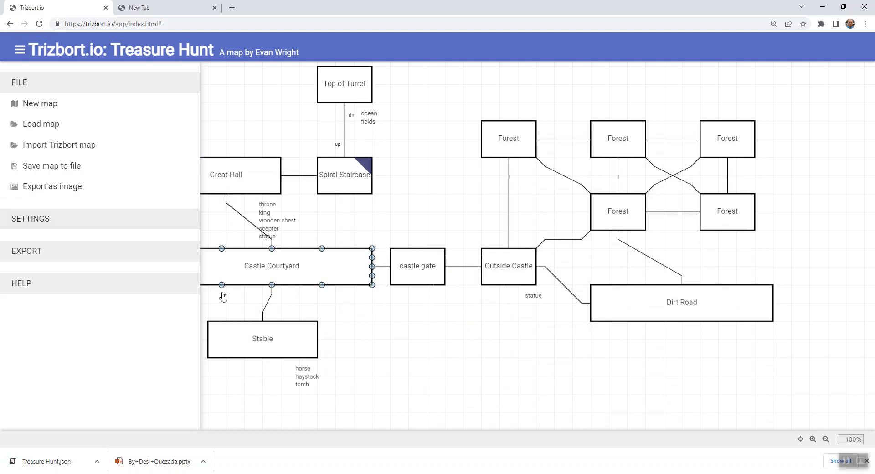
click(489, 355)
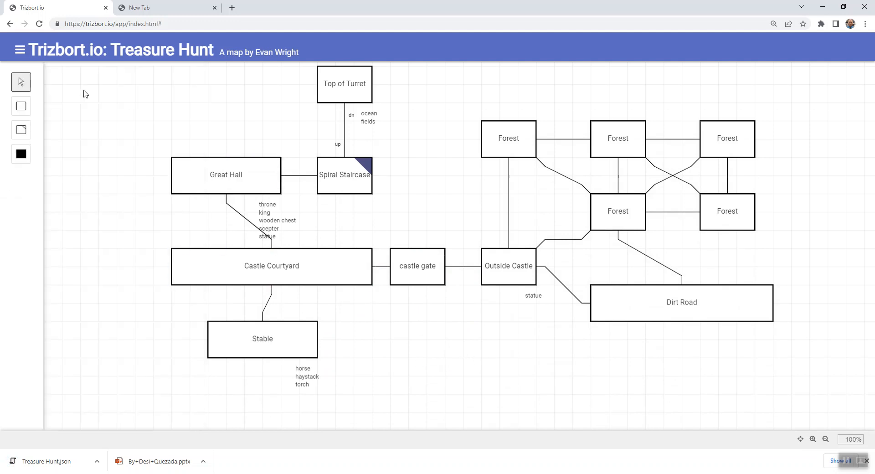
click(22, 50)
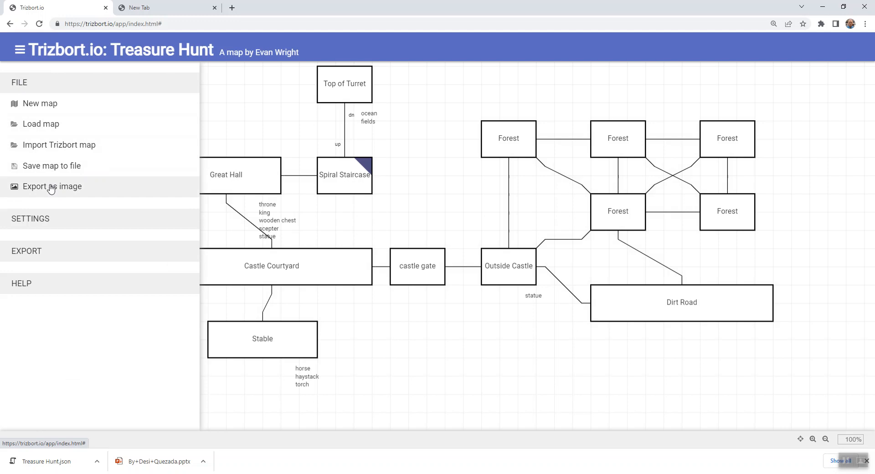
click(499, 363)
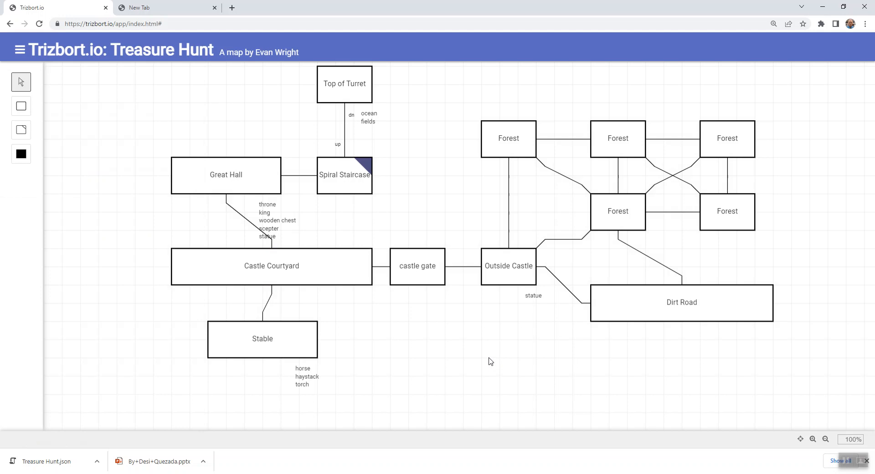